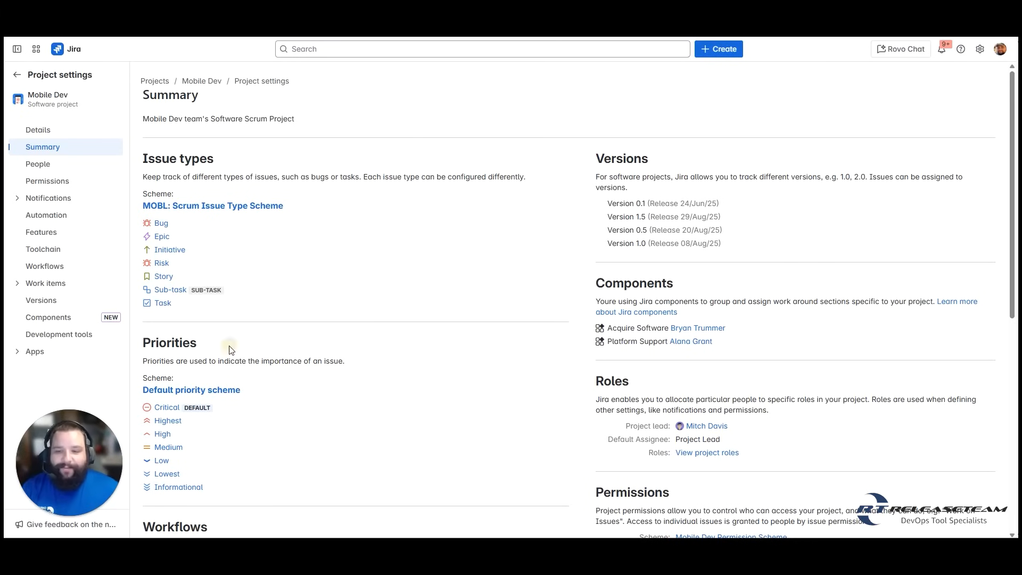
Review the Mobile Dev project's settings summary, covering issue types, priorities, workflows, screens, permissions, notifications and versions.
scroll(234, 340, down, 4)
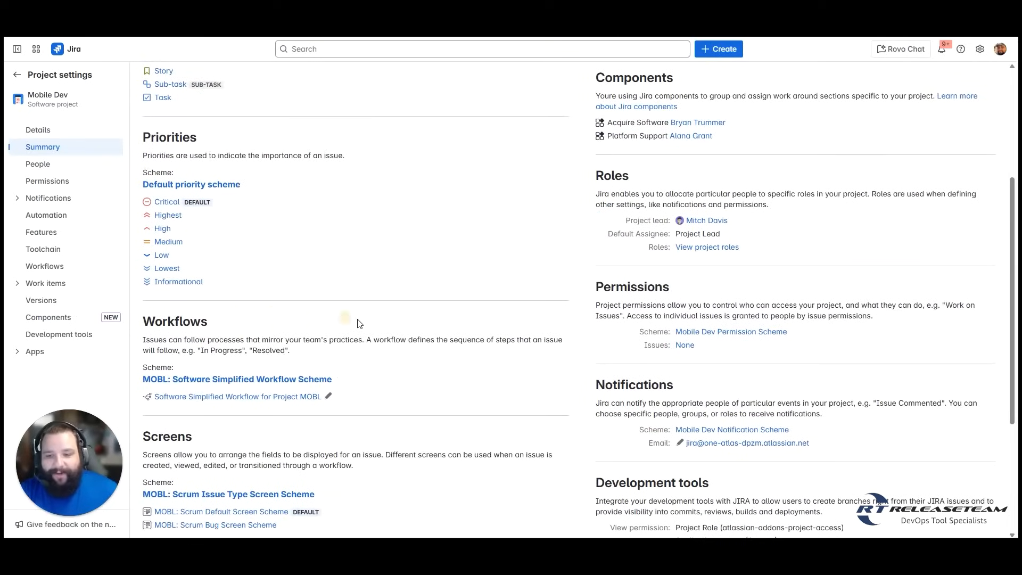
scroll(347, 322, down, 4)
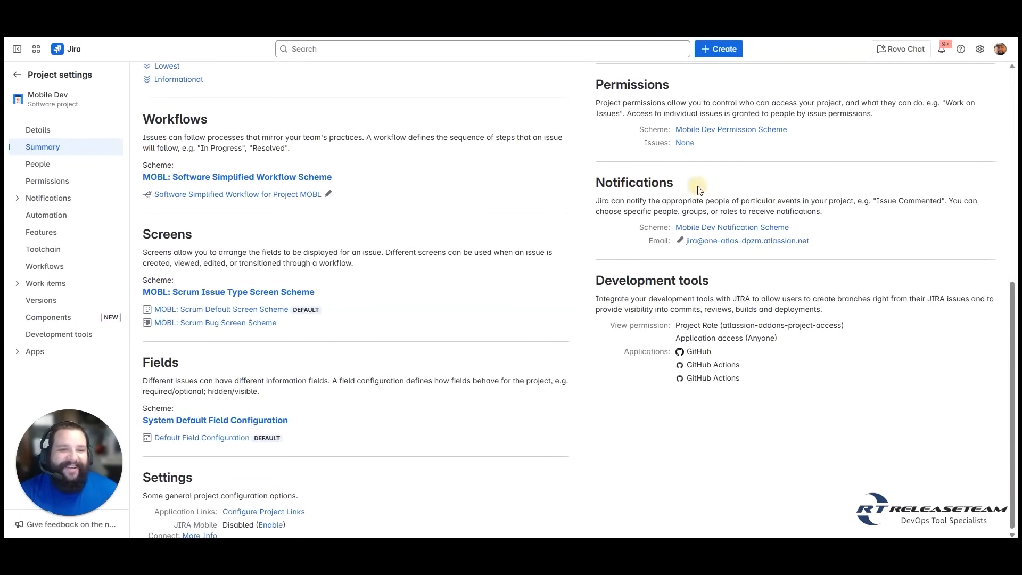
scroll(698, 187, up, 2)
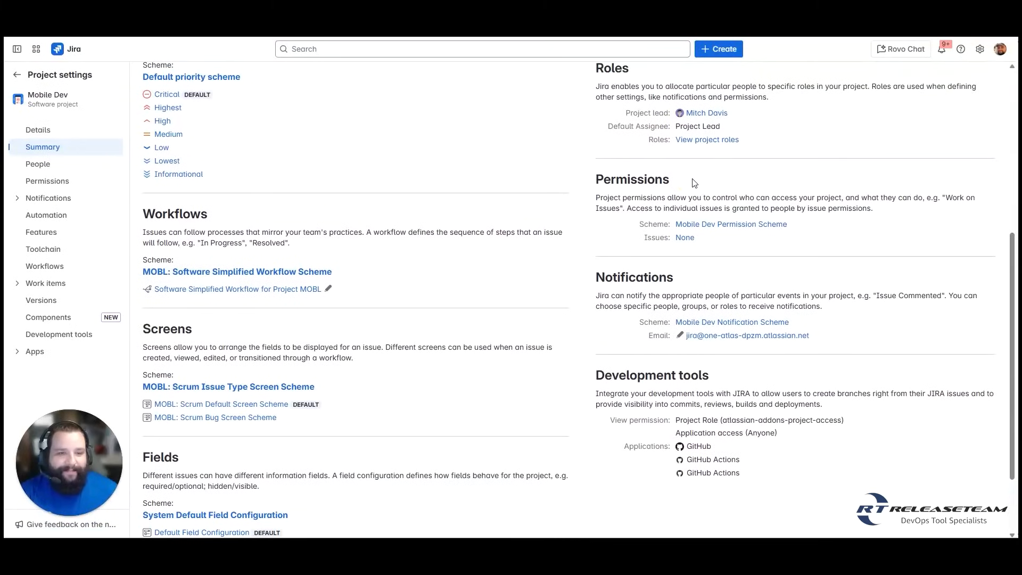
scroll(692, 180, up, 2)
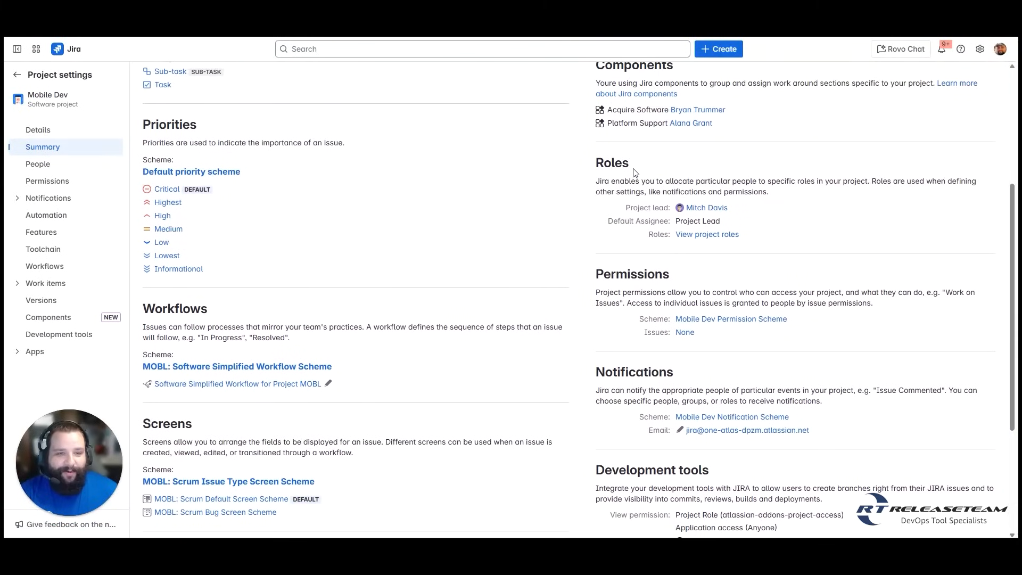
scroll(675, 176, up, 3)
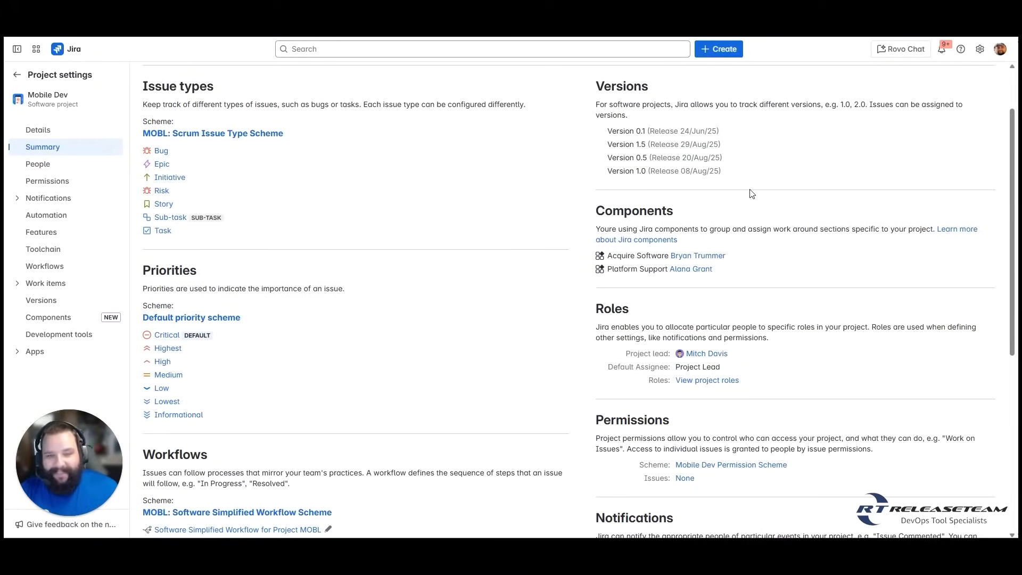
scroll(752, 193, up, 2)
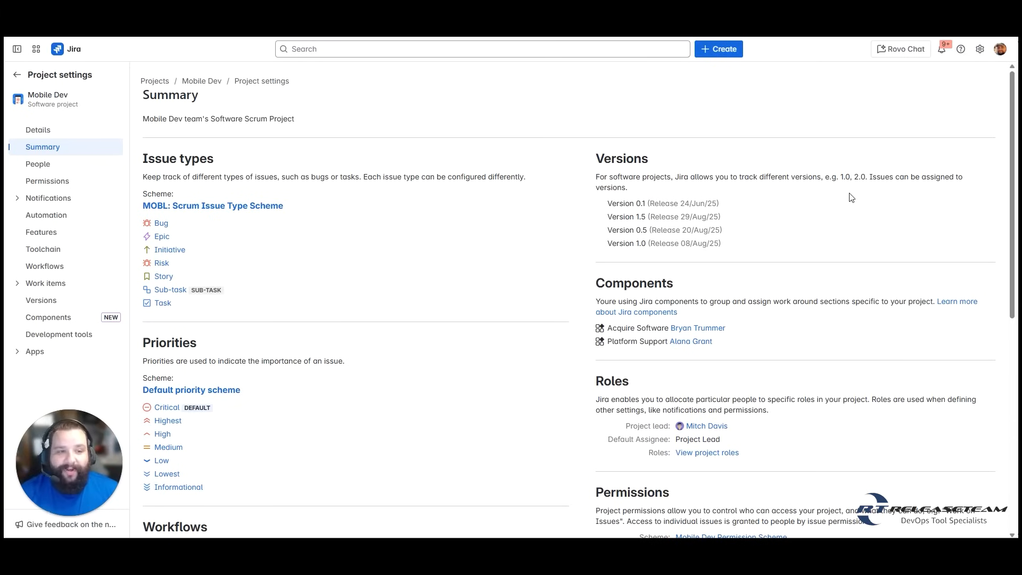
click(76, 98)
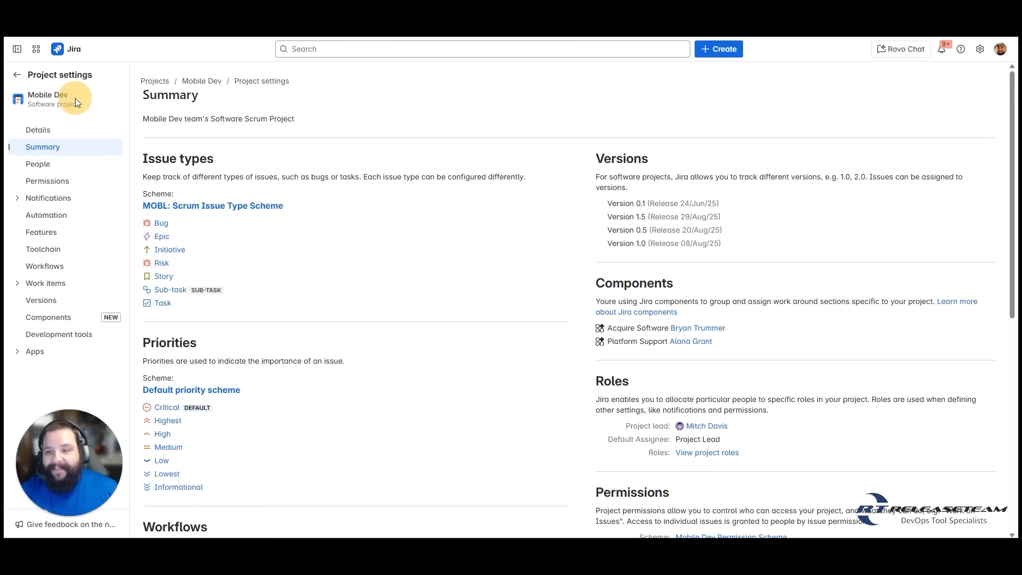
click(657, 161)
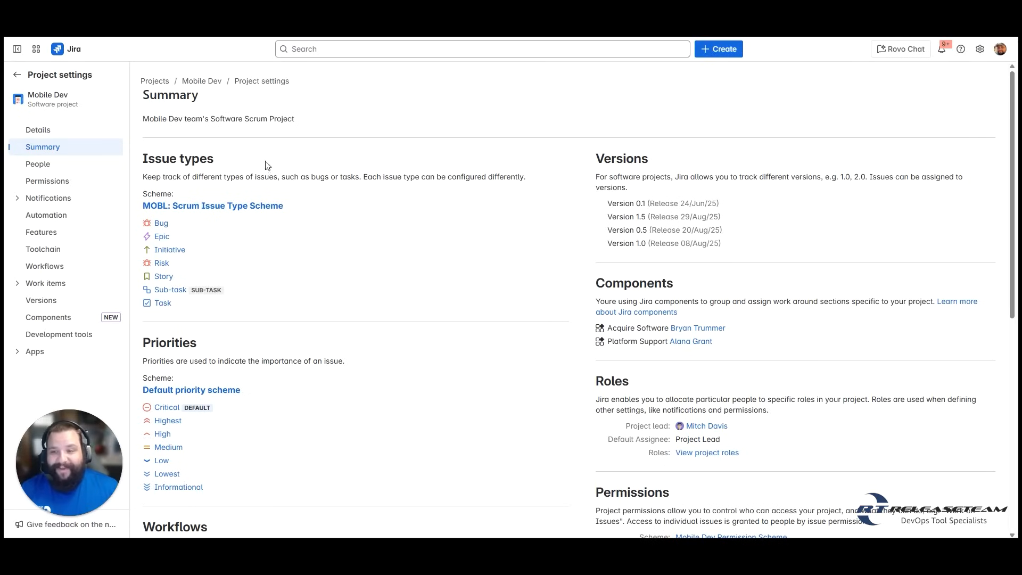
Open the Mobile Dev project's versions list and view the release status filter options.
click(37, 302)
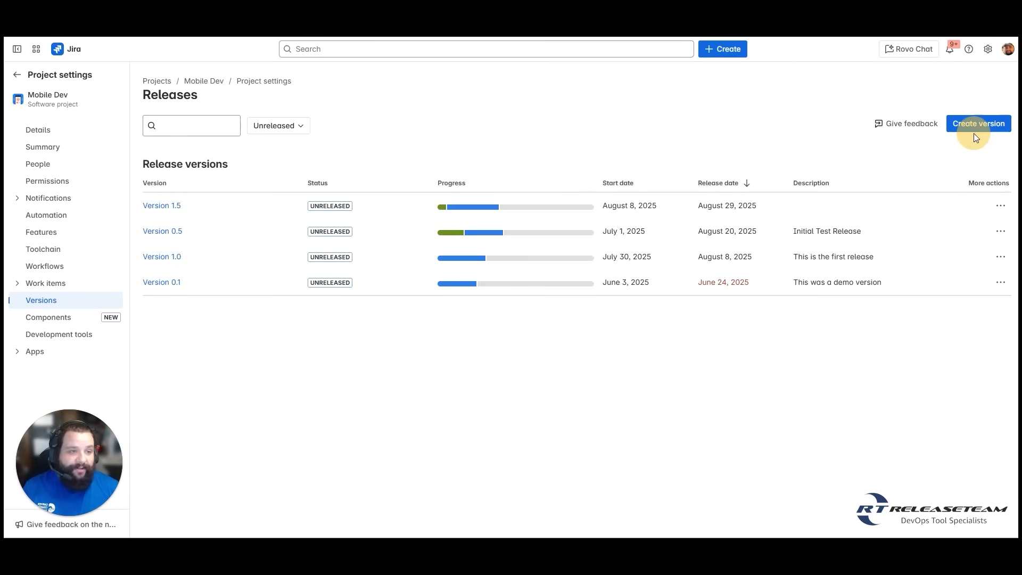
click(169, 130)
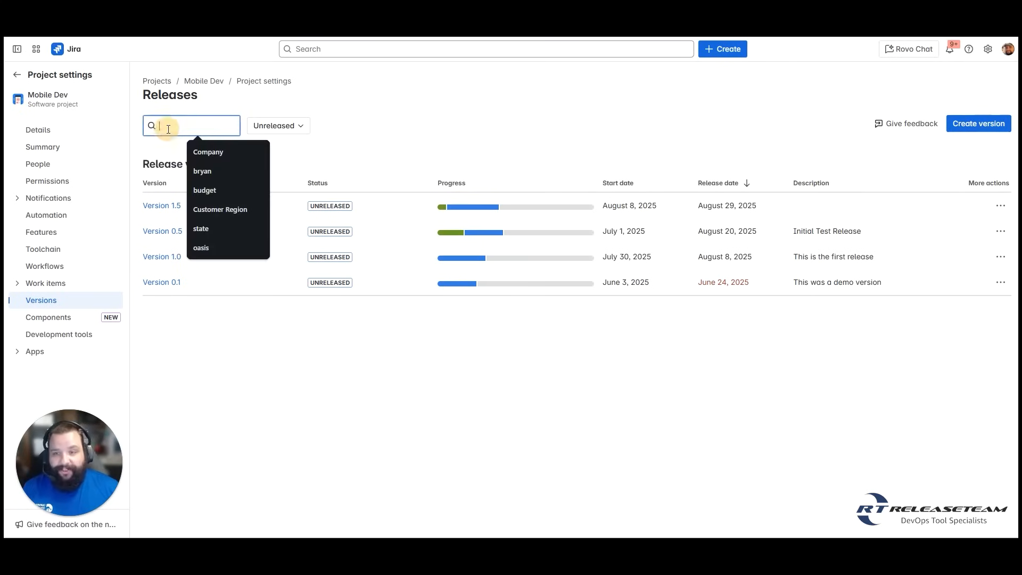
click(424, 110)
click(297, 128)
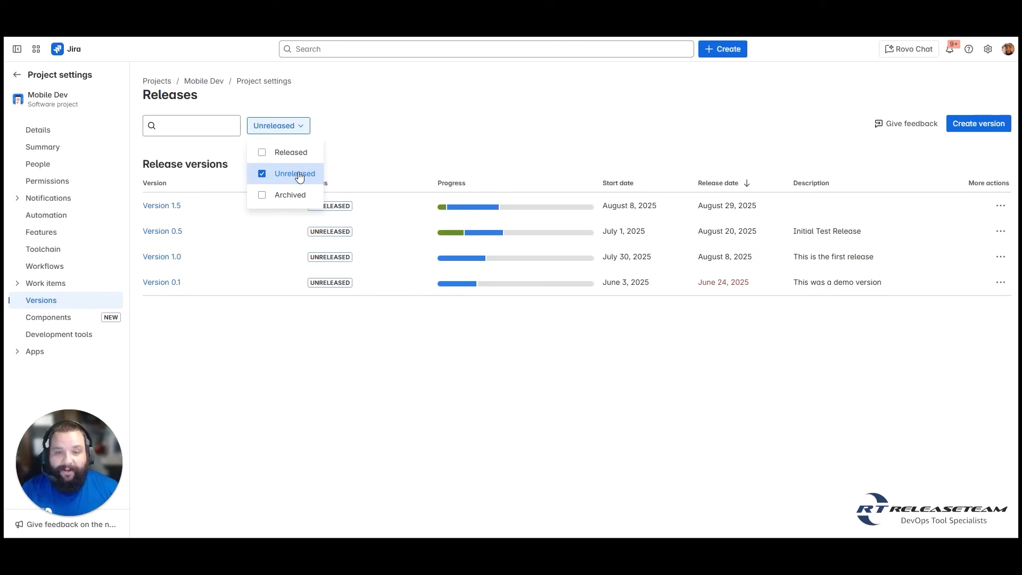
click(435, 128)
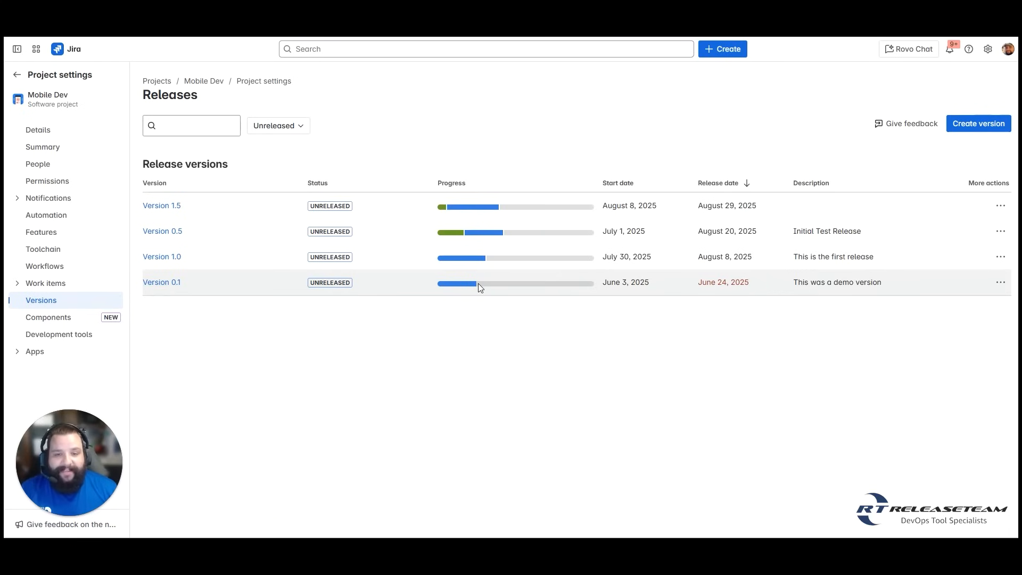
Examine the progress breakdown of the listed versions and the release status of Version 0.1.
mouse_move(461, 289)
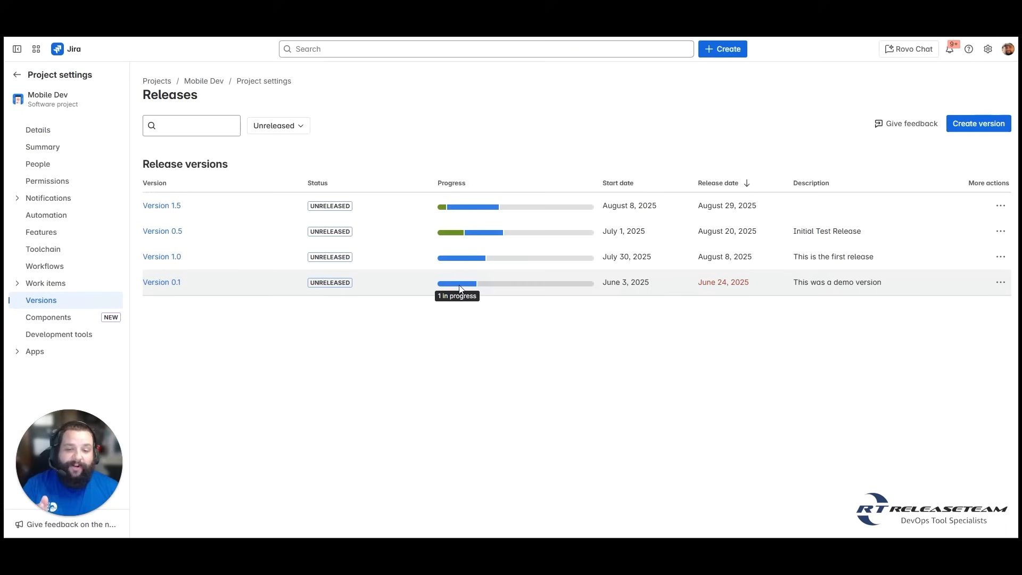
mouse_move(525, 289)
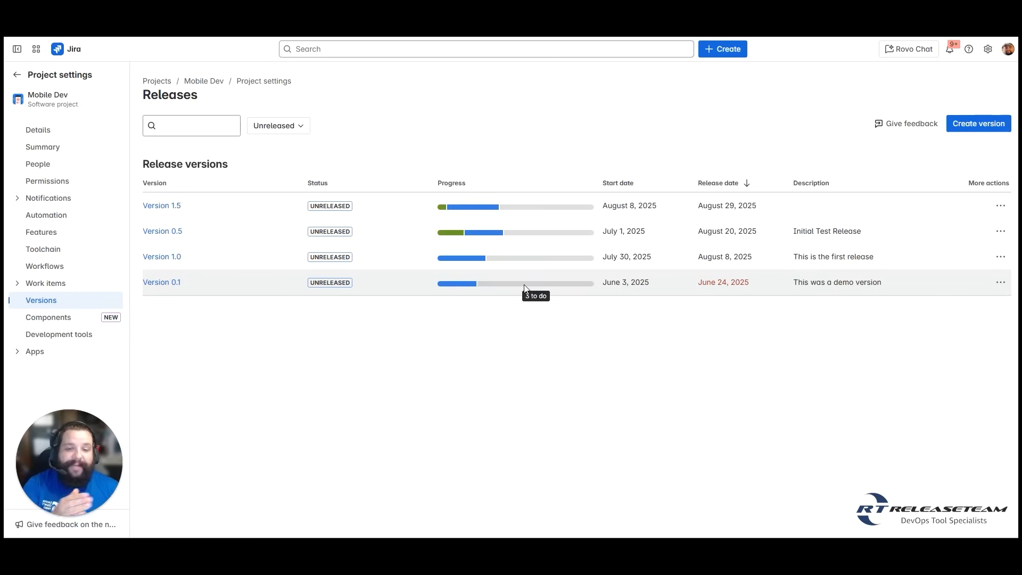
mouse_move(449, 238)
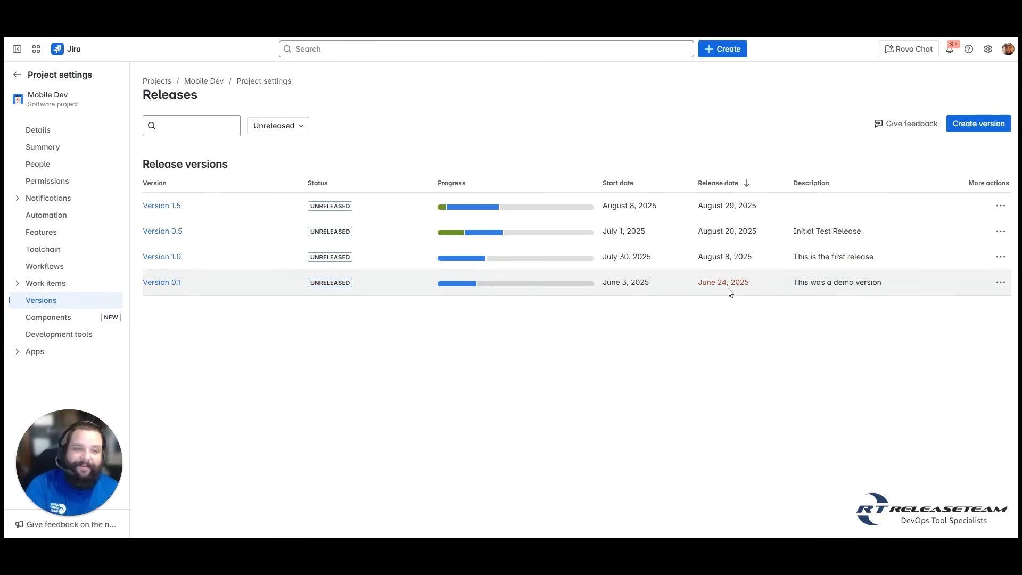
click(326, 283)
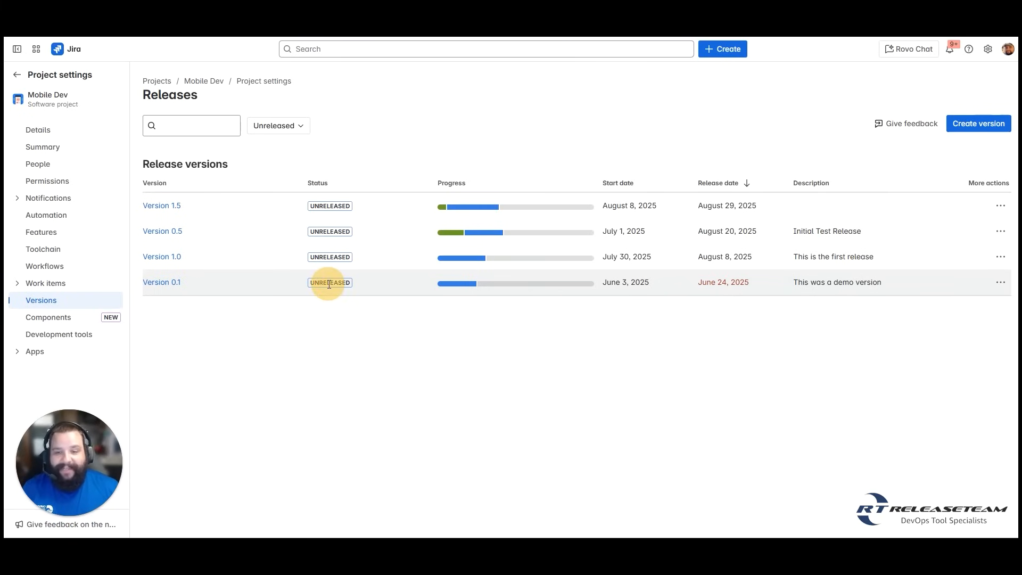
Open the Version 0.1 release and view the options for moving or removing its work item MOBL-1.
click(157, 284)
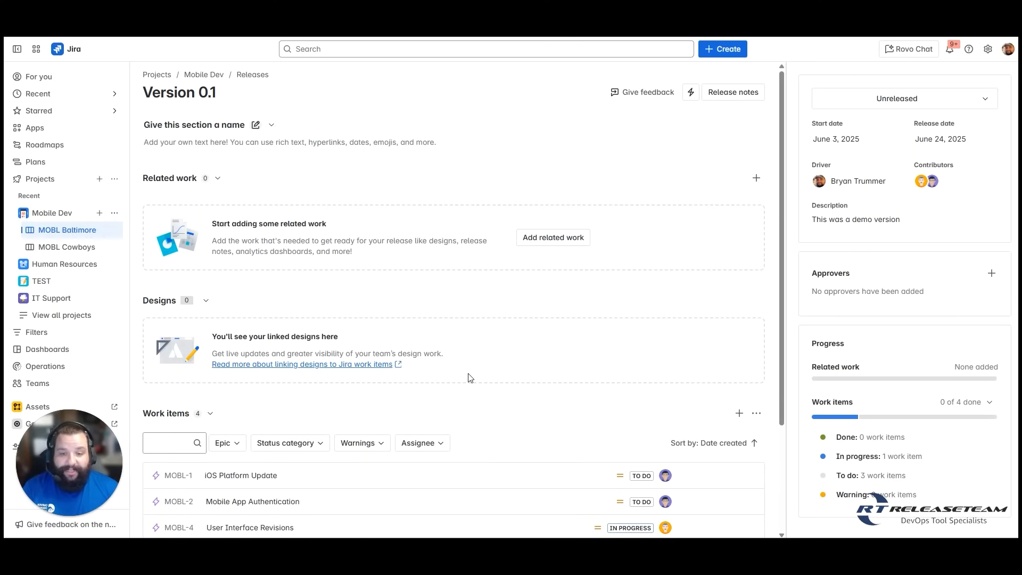
scroll(468, 373, down, 3)
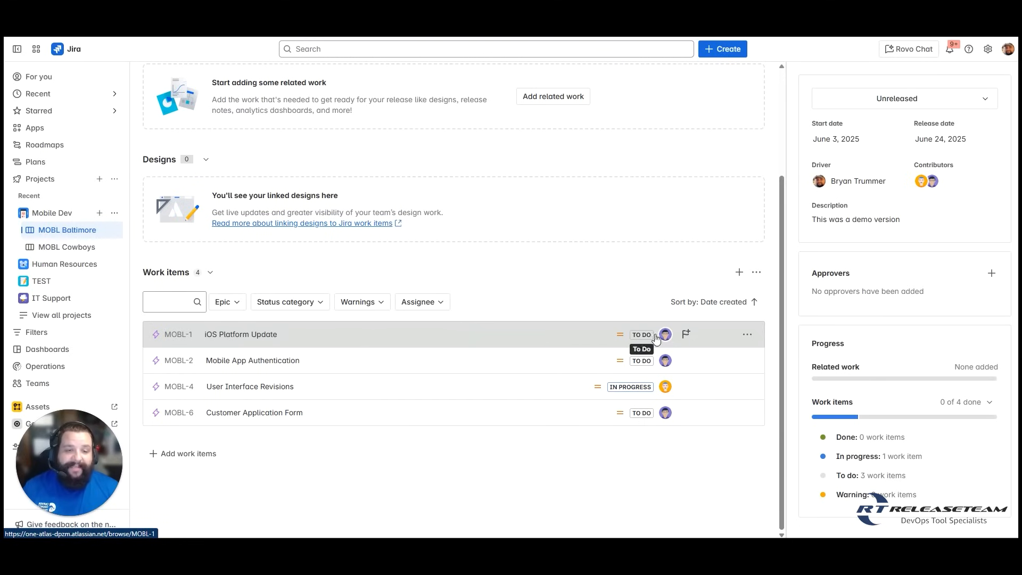
click(748, 335)
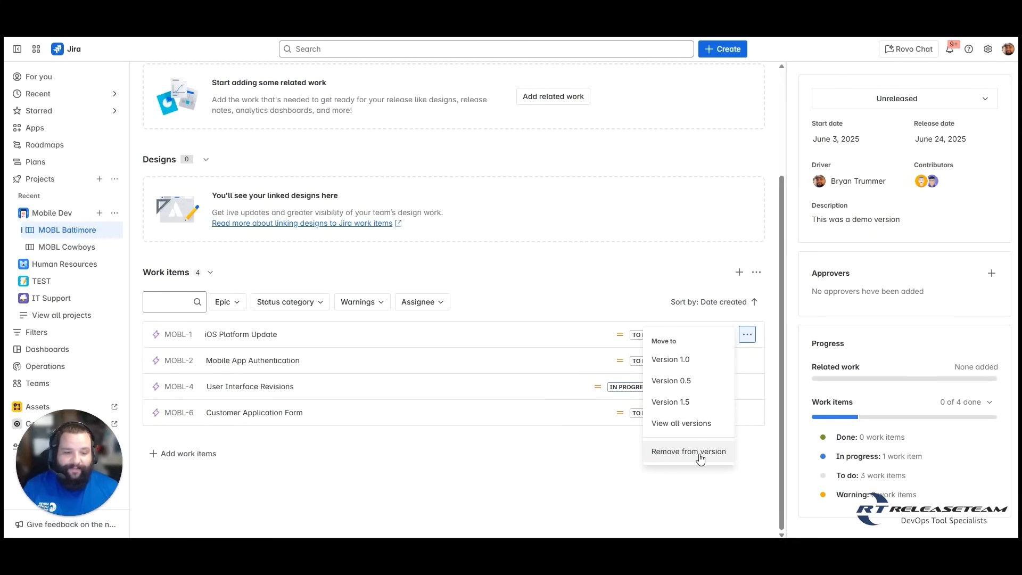
click(399, 487)
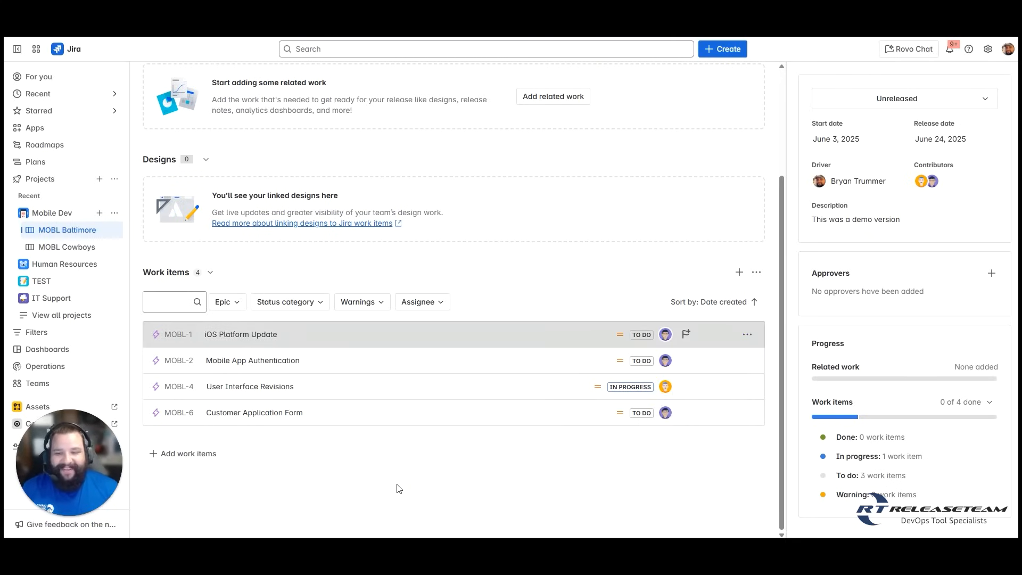
Add the existing work item MOBL-51 Save button is not working to Version 0.1.
click(188, 454)
click(601, 113)
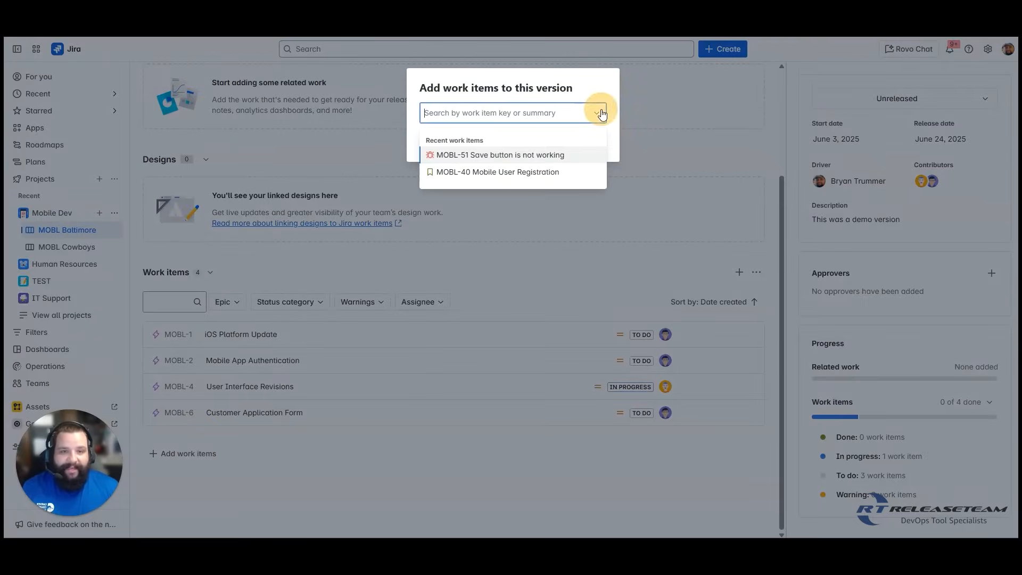
click(575, 155)
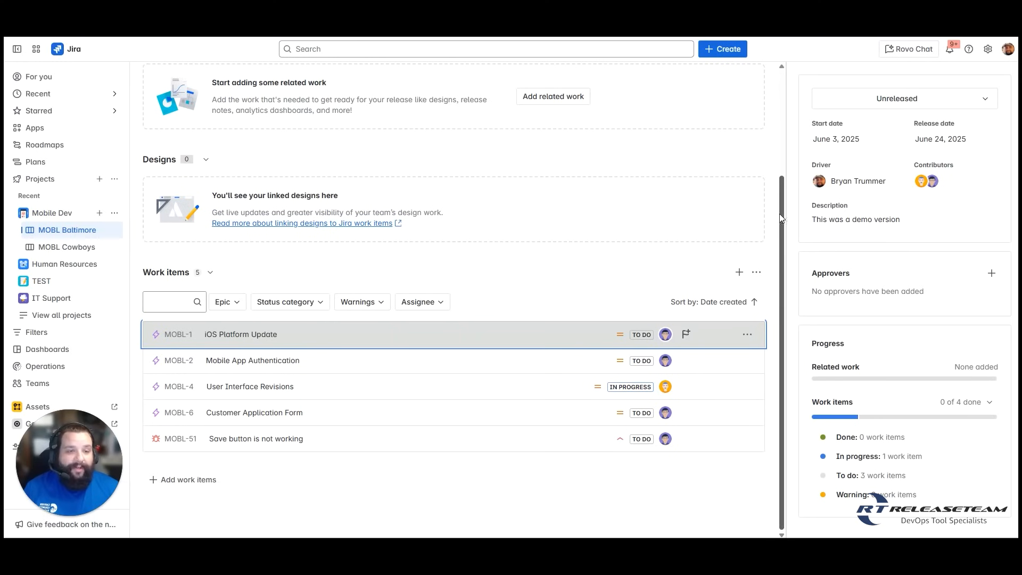
Review Version 0.1's release status, start and release dates, and approvers.
drag(781, 212, 772, 87)
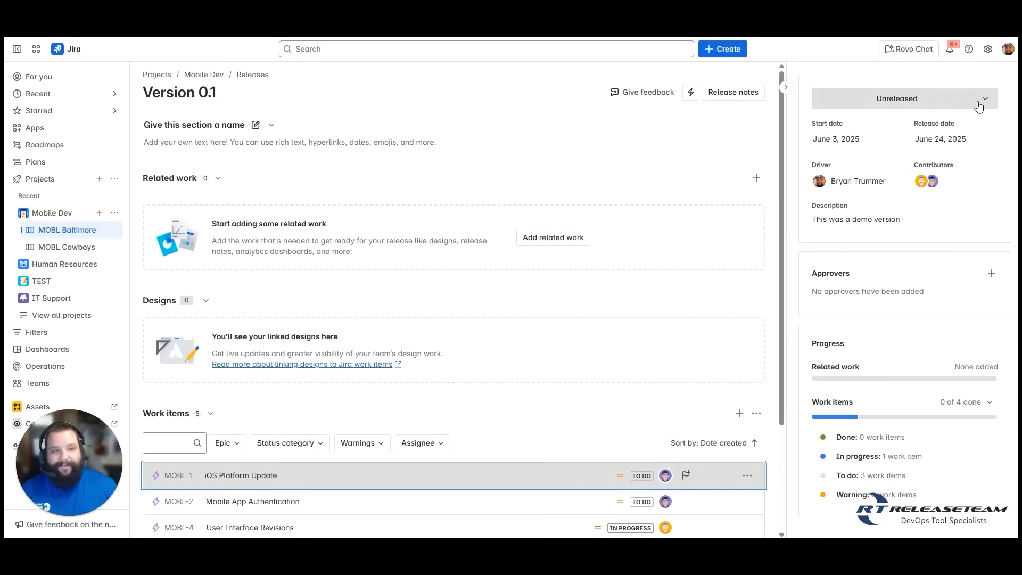
click(828, 127)
click(882, 124)
click(945, 124)
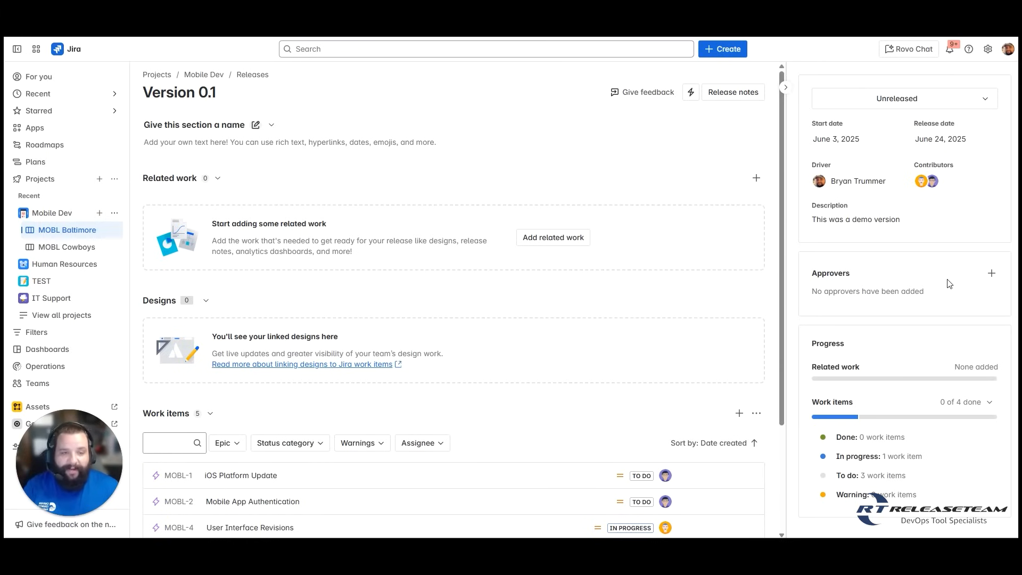
click(840, 273)
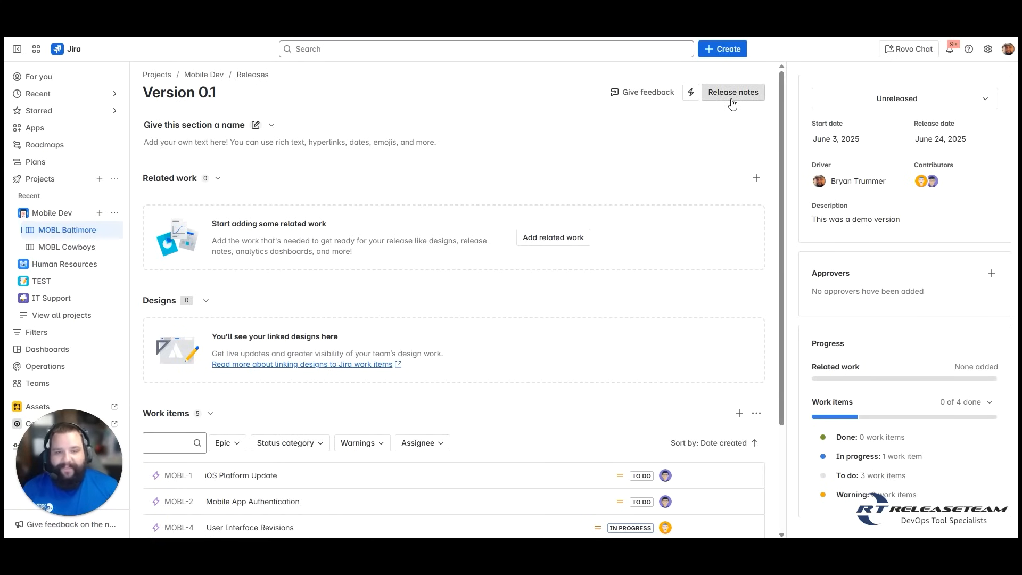
Move the work items MOBL-1, MOBL-2 and MOBL-4 from Version 0.1 to Version 1.5.
scroll(672, 215, down, 3)
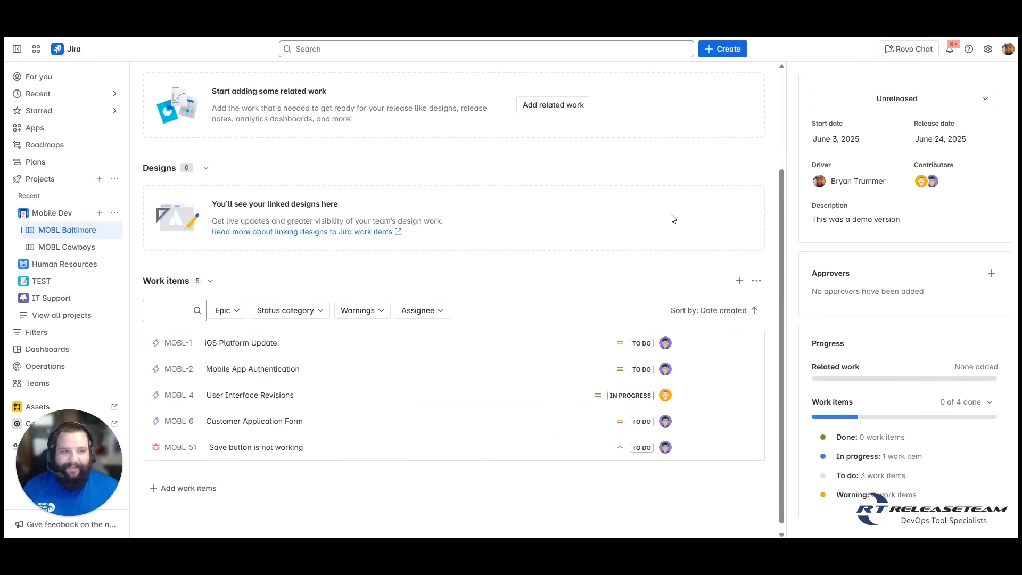
scroll(673, 218, up, 2)
scroll(663, 234, down, 2)
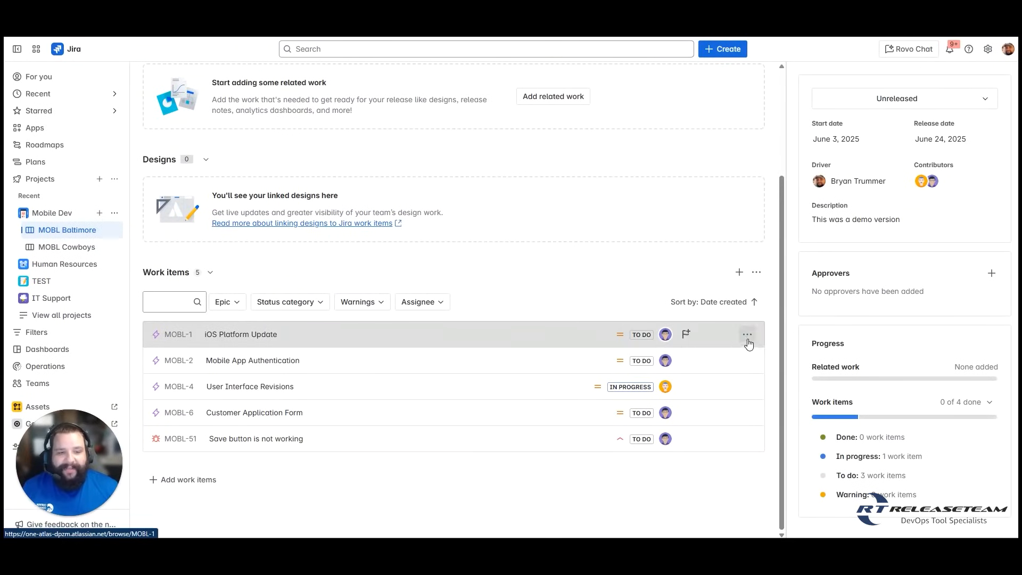
click(747, 336)
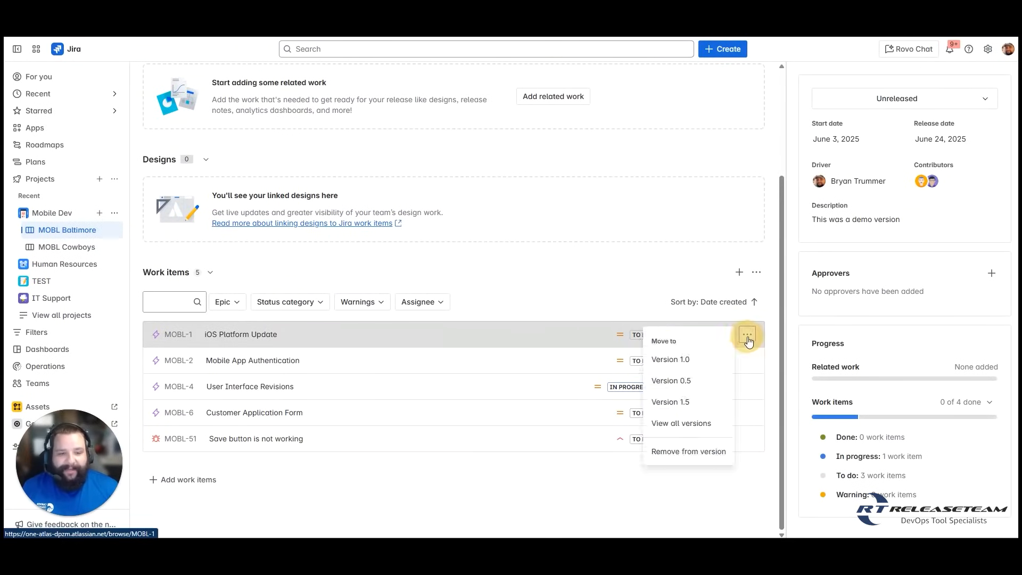
click(696, 403)
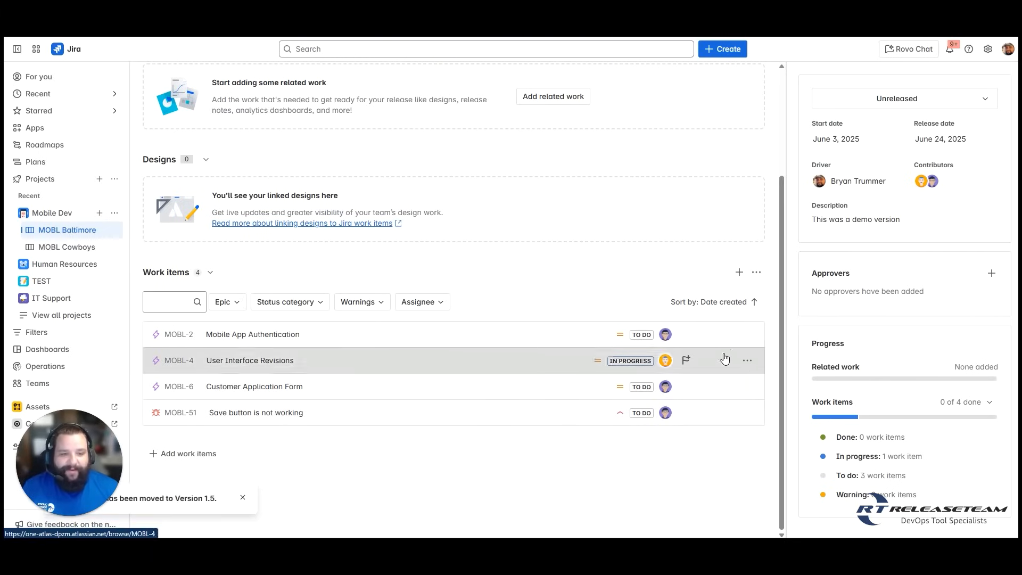
click(748, 335)
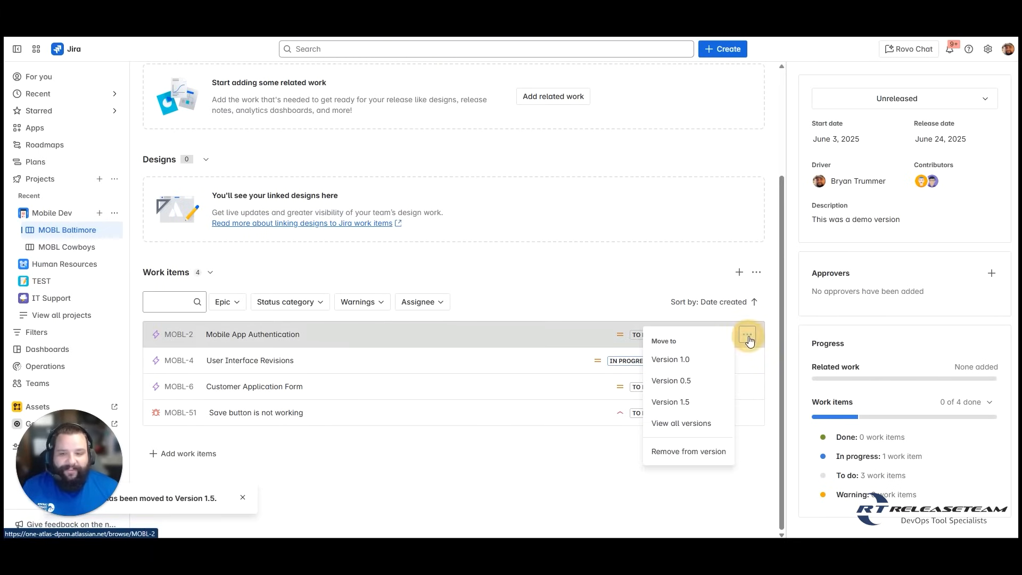
click(685, 404)
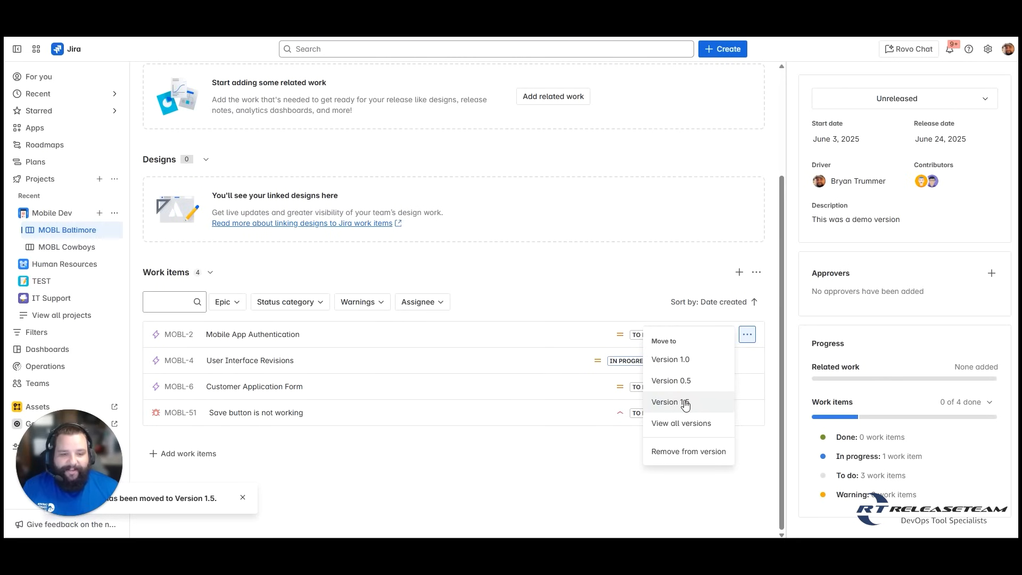
click(748, 336)
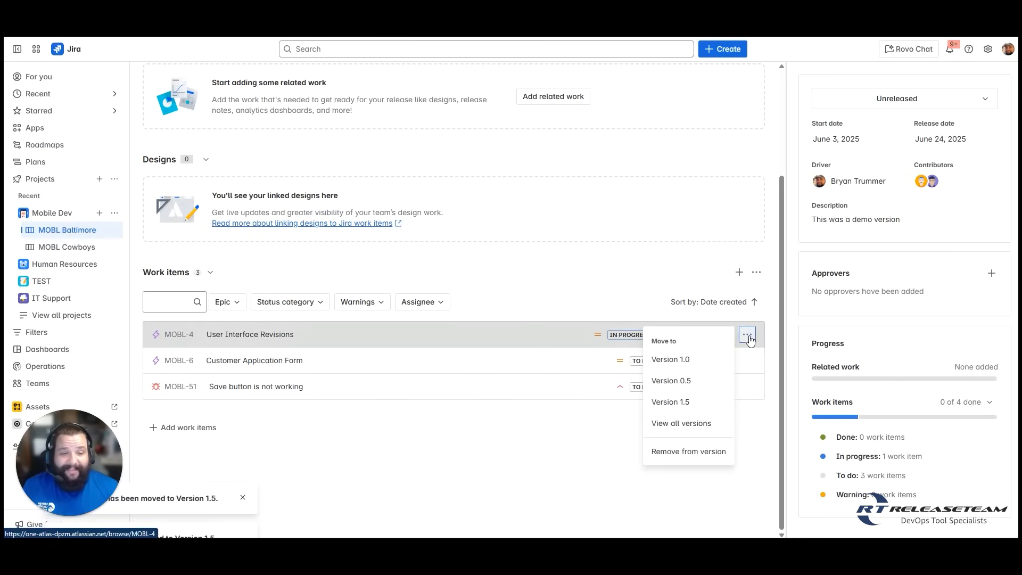
click(682, 403)
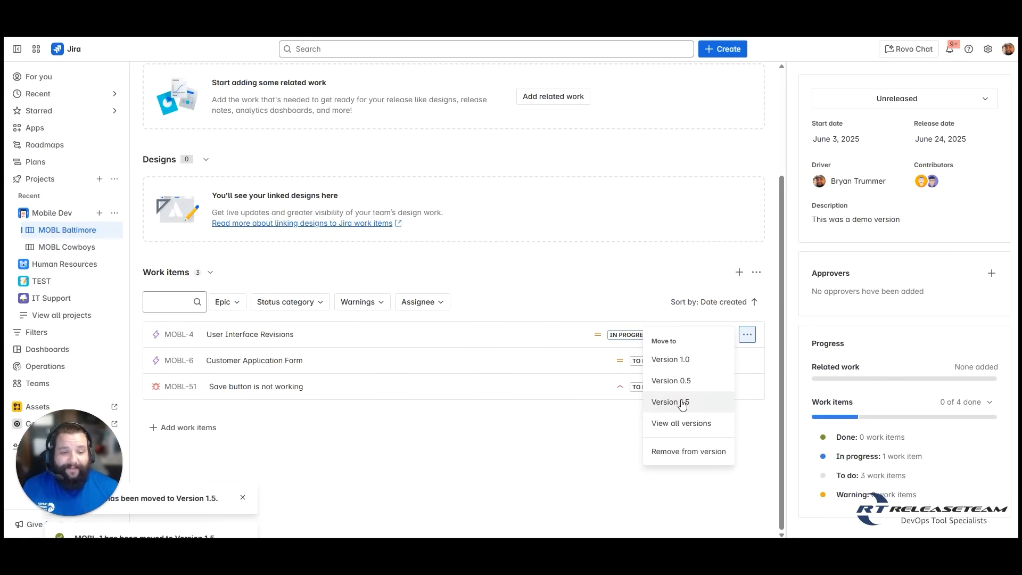
Open the MOBL-6 Customer Application Form epic from Version 0.1's work items.
right_click(231, 341)
click(286, 349)
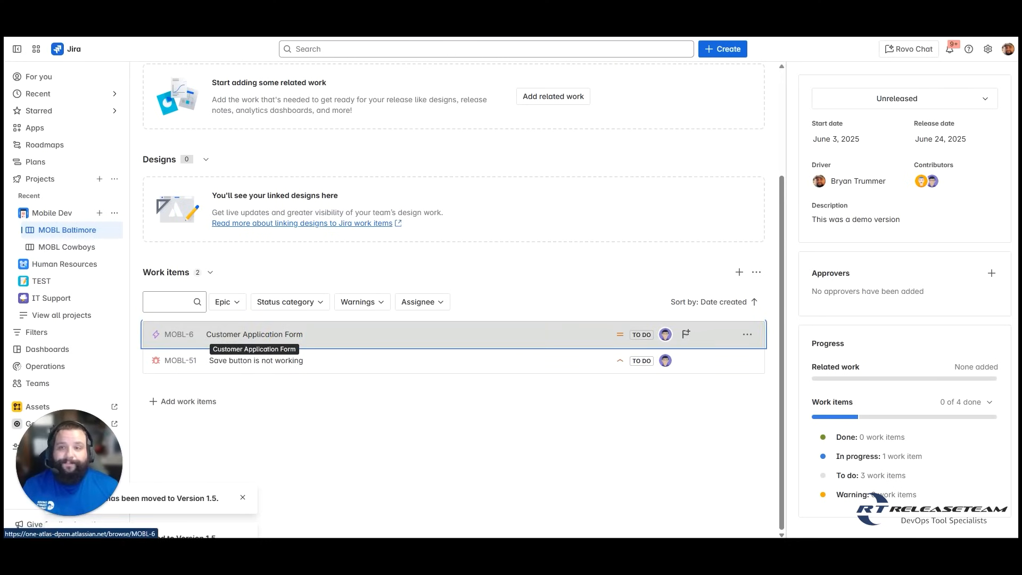
click(254, 336)
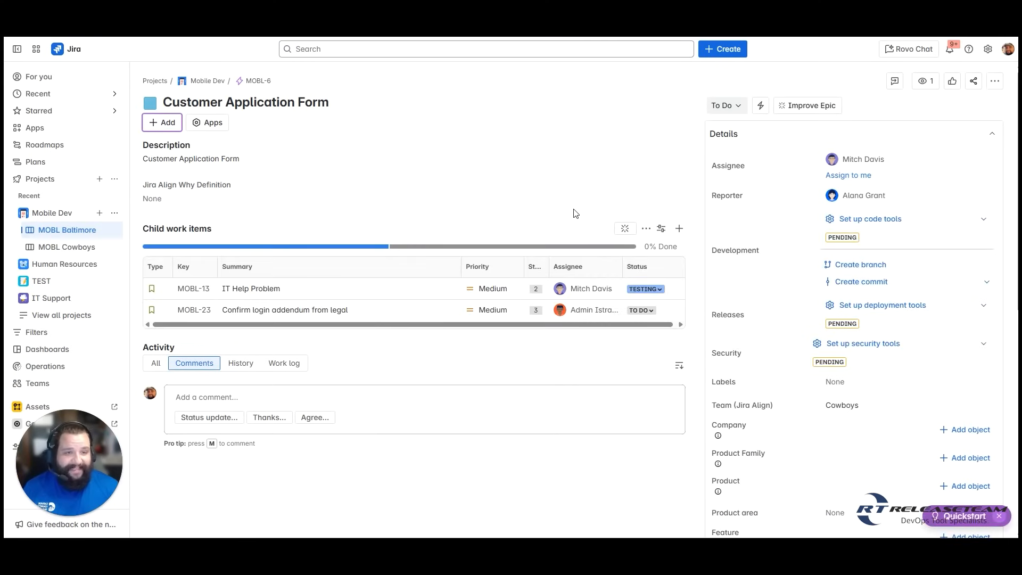
Replace Version 0.1 with Version 1.5 in the MOBL-6 epic's Fix versions and return to Version 0.1's release page.
scroll(873, 252, down, 5)
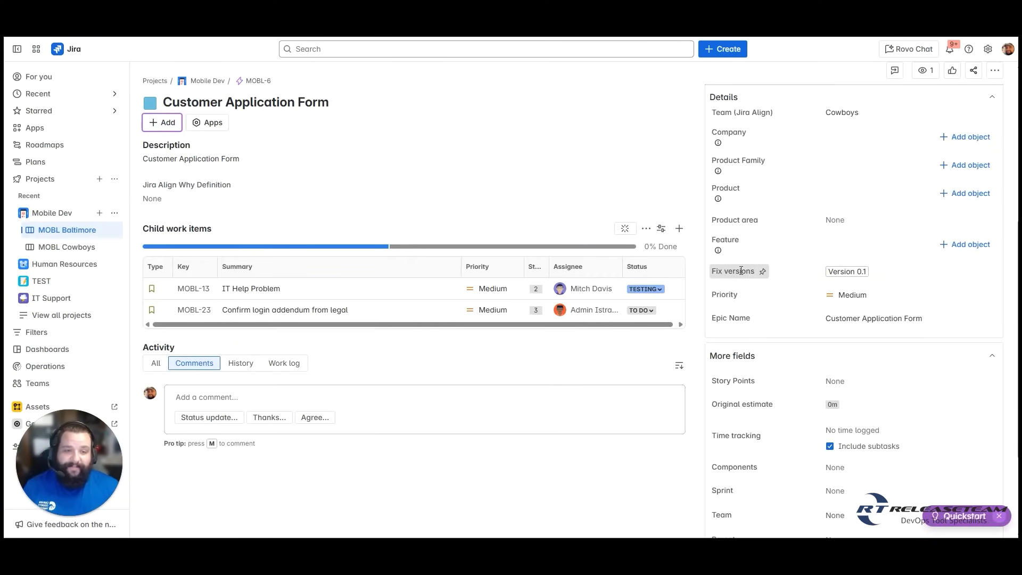
click(891, 272)
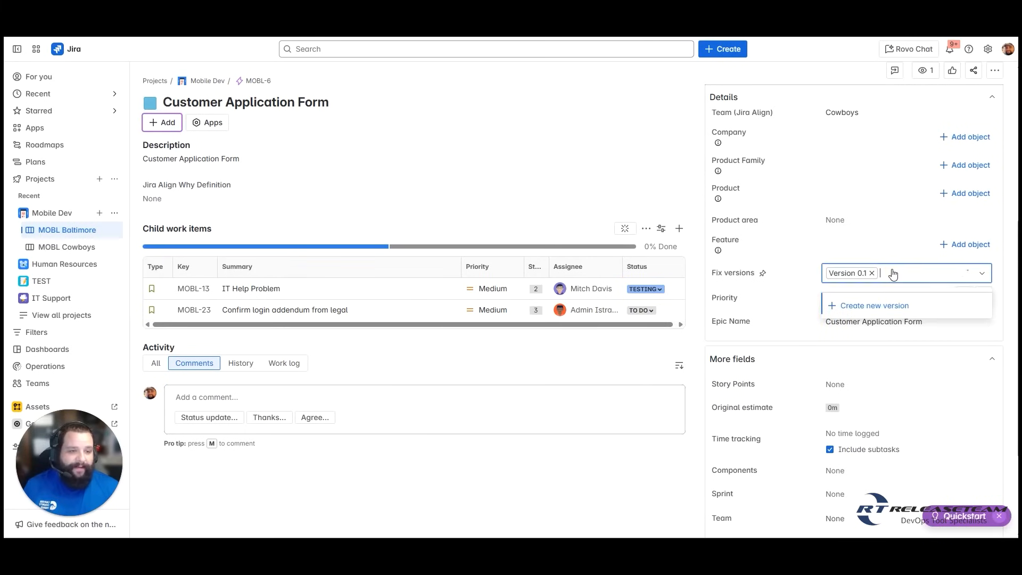
click(858, 345)
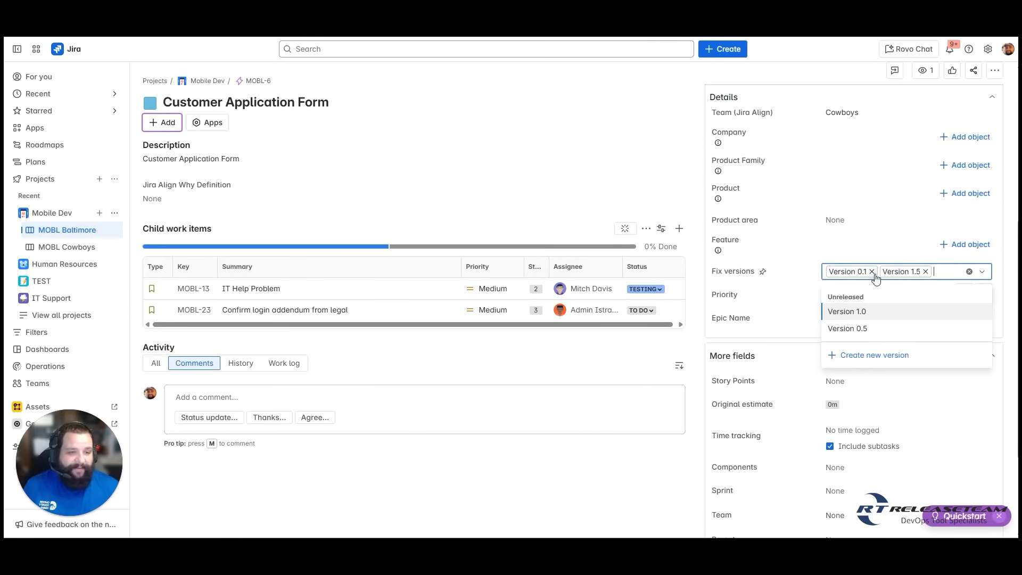
click(872, 272)
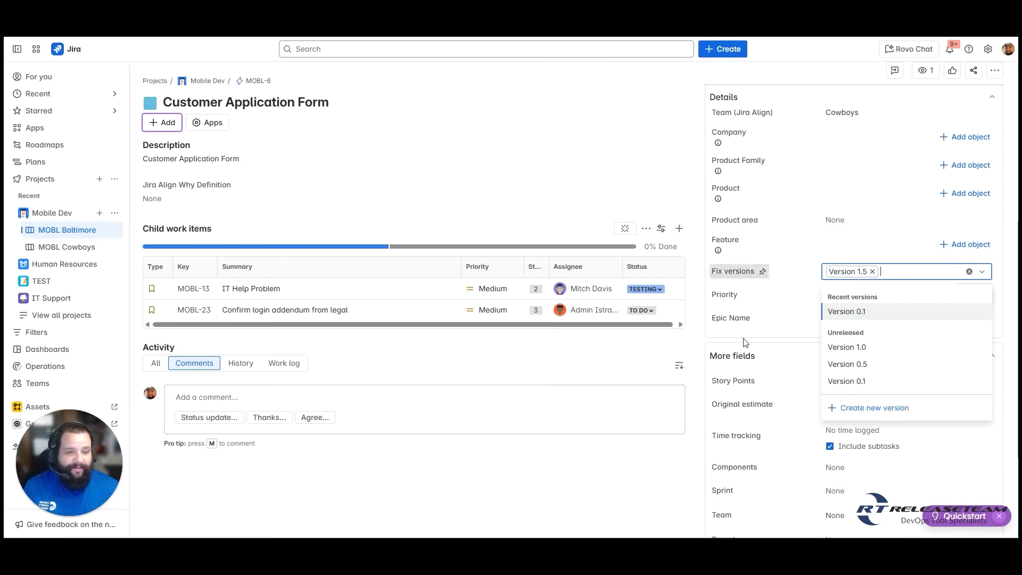
click(1007, 223)
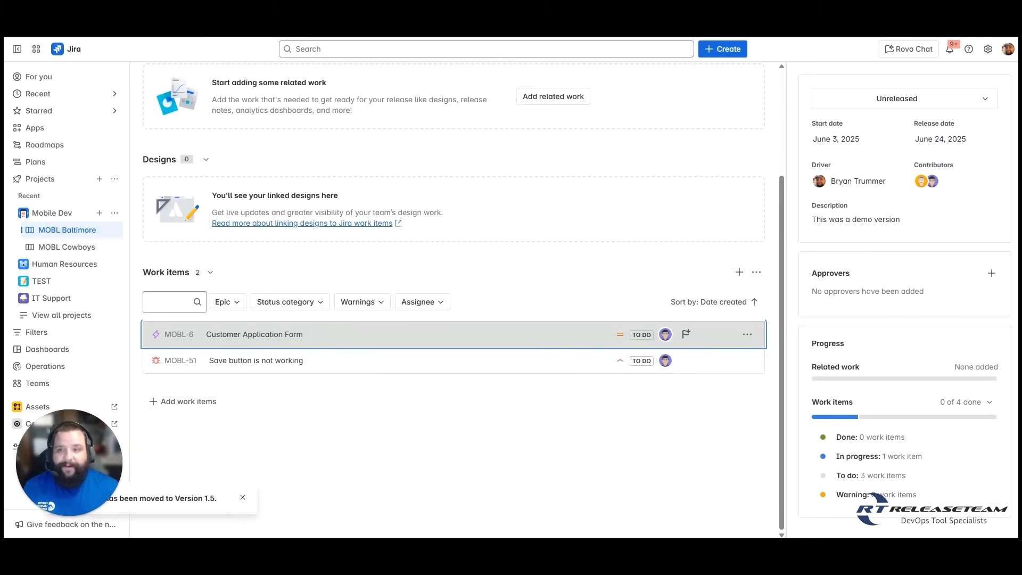
click(53, 29)
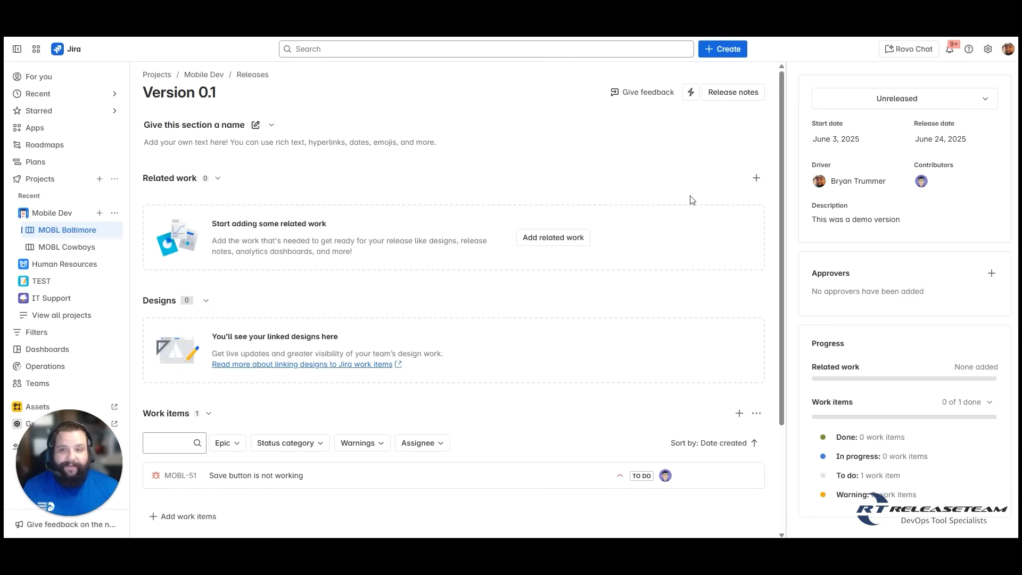
Set the status of MOBL-51 Save button is not working to Done from Version 0.1's work items.
drag(780, 133, 781, 209)
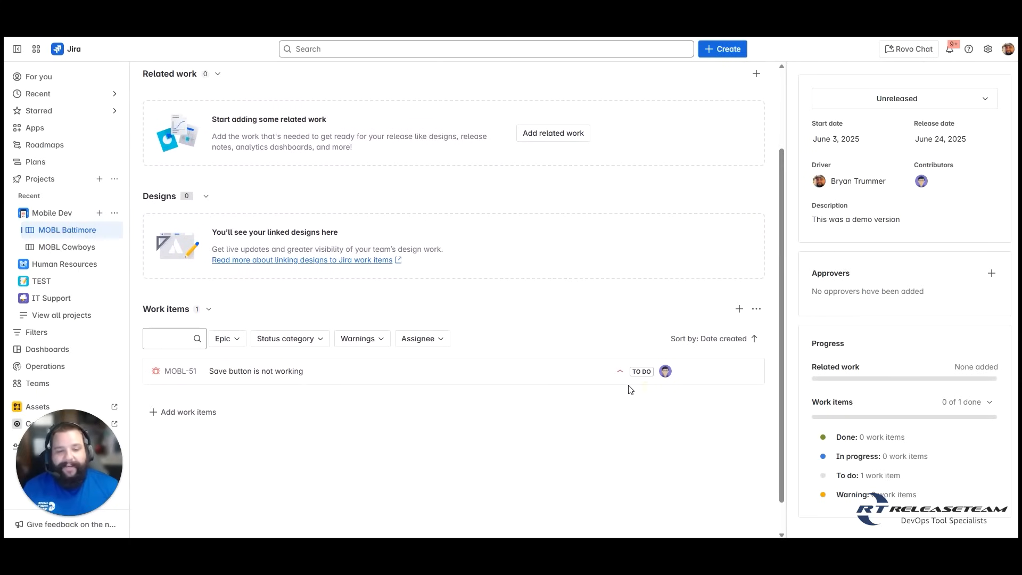
click(648, 374)
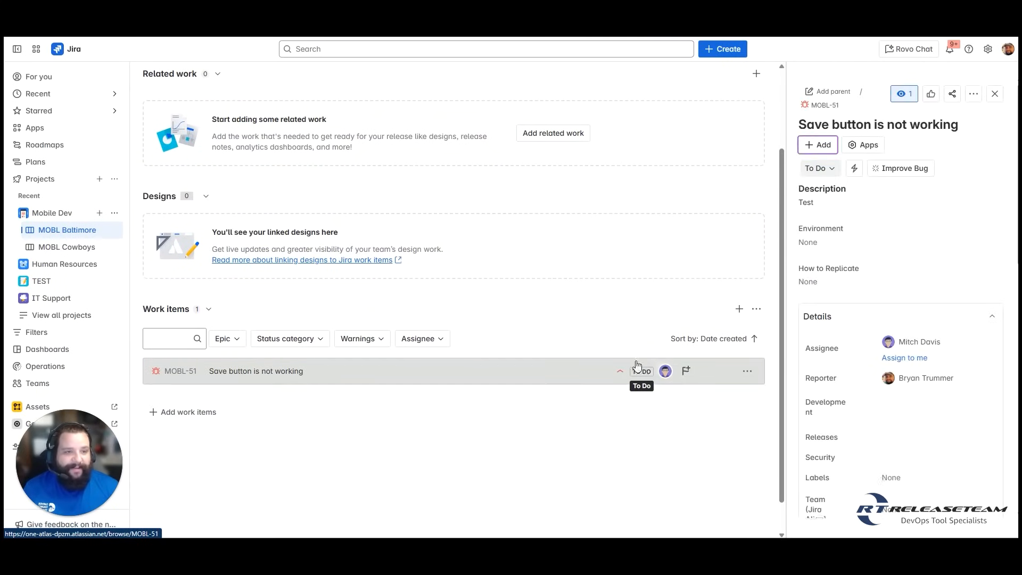
click(833, 172)
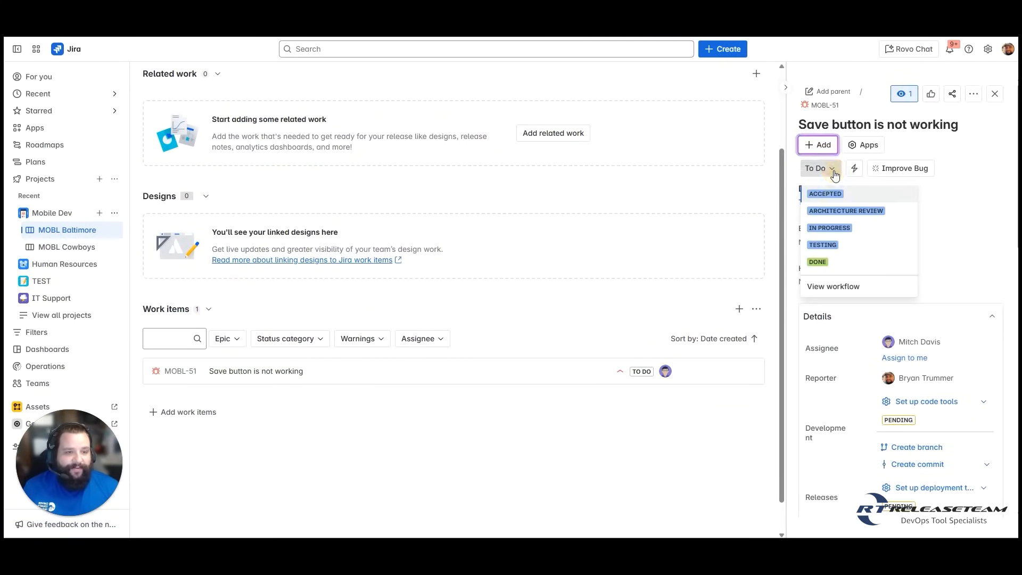
click(832, 261)
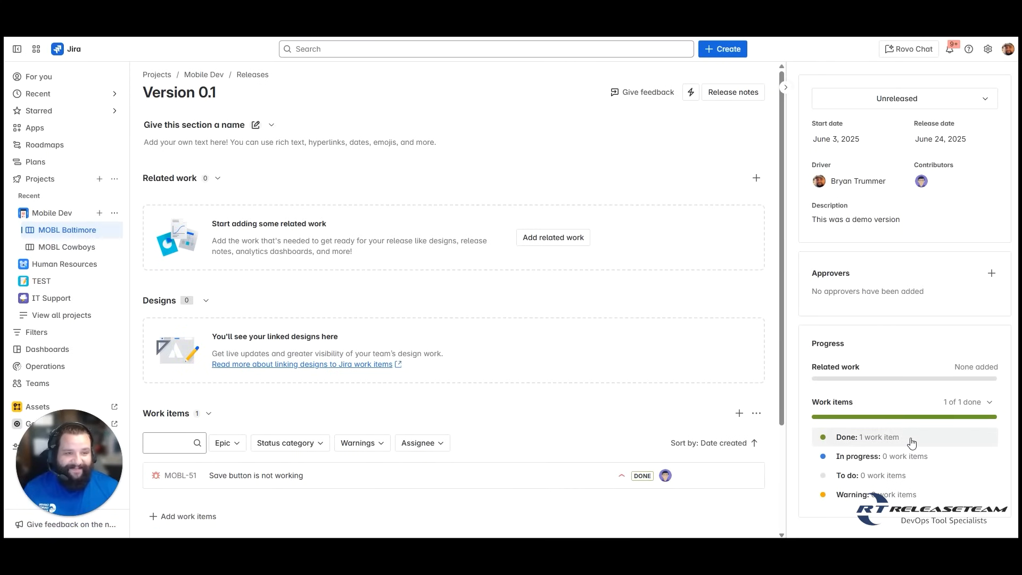
Release Version 0.1 with the release date 6/24/2025 and release notes creation enabled.
click(956, 103)
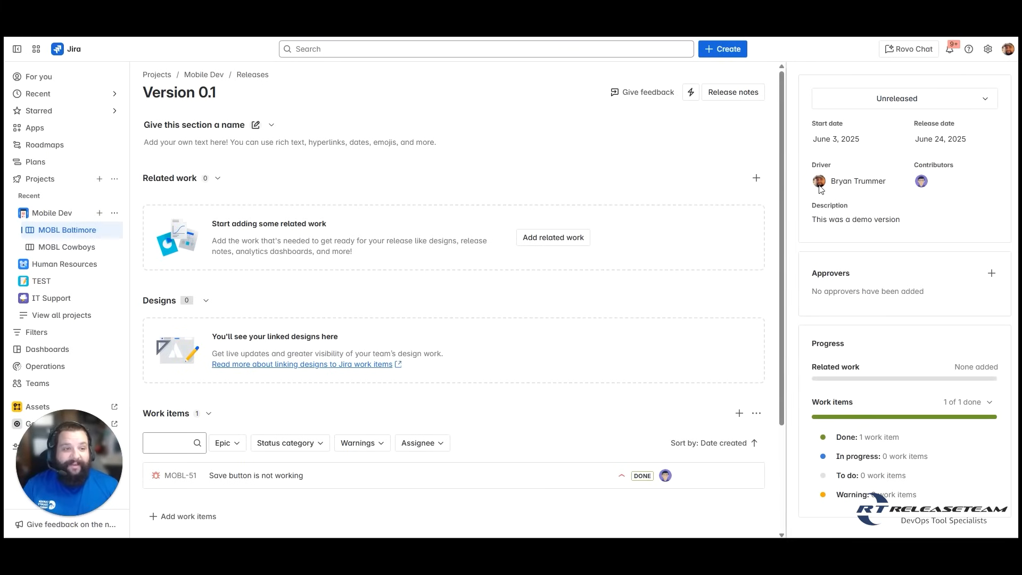
click(932, 103)
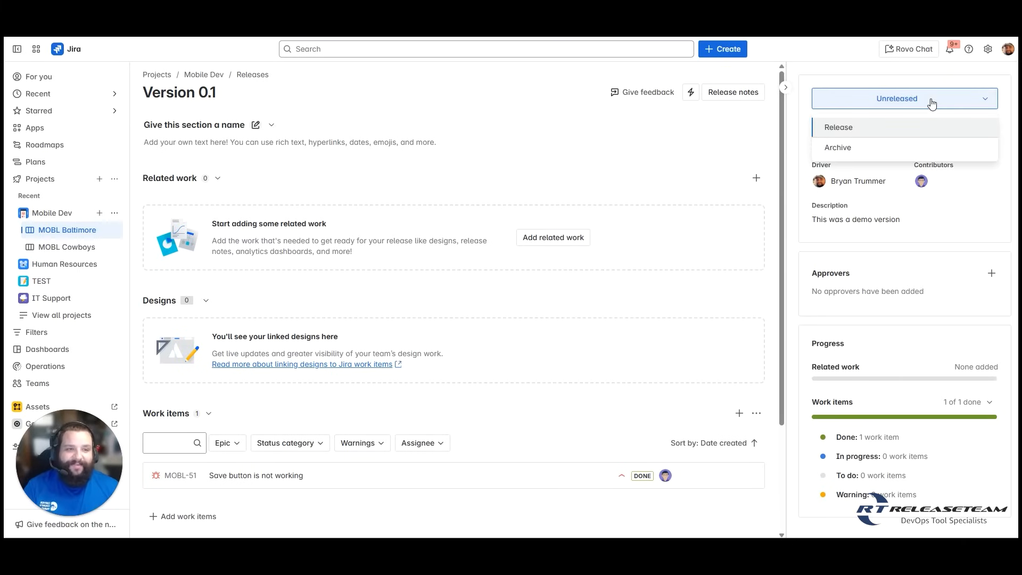
click(851, 130)
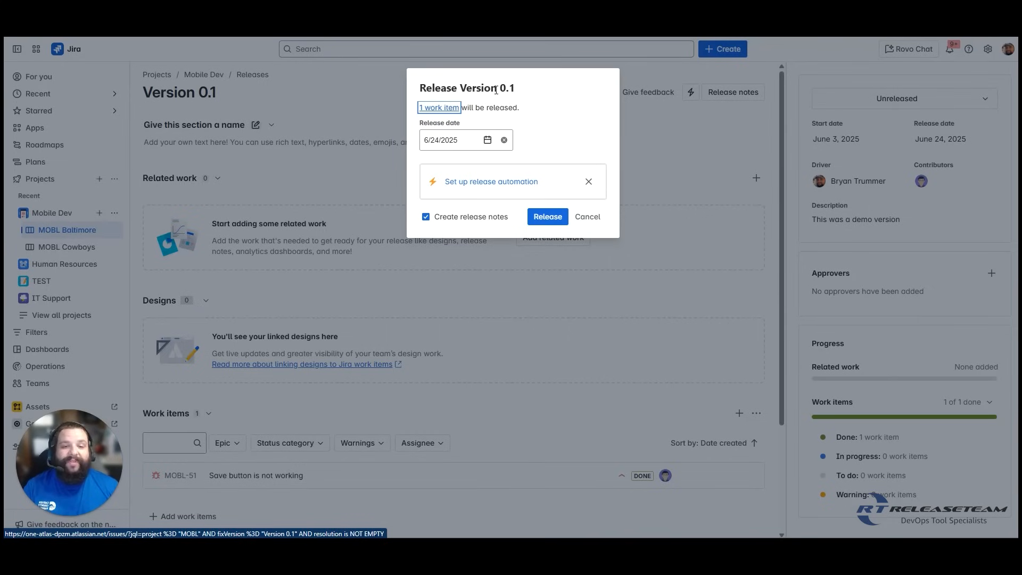
click(474, 108)
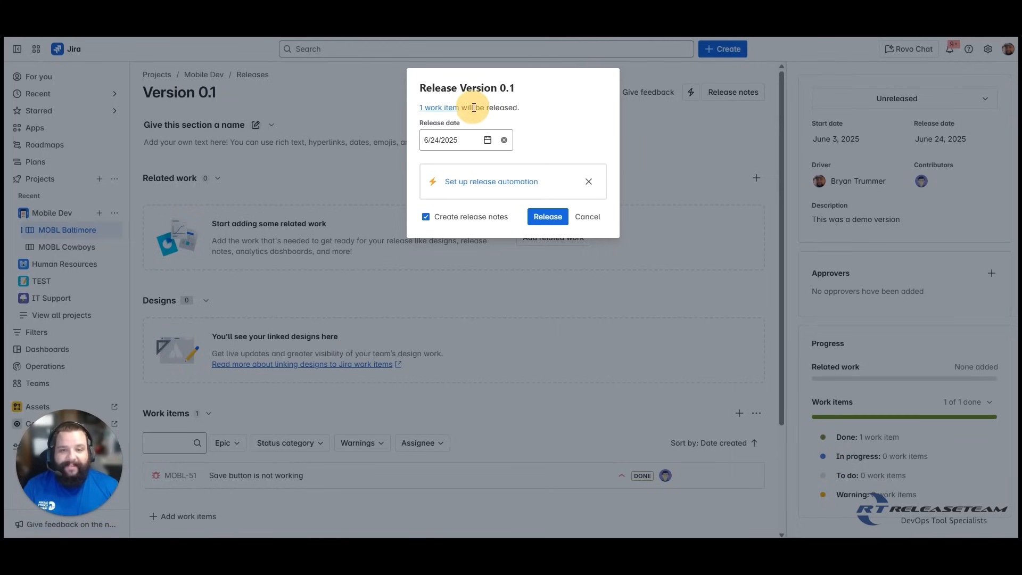
click(453, 125)
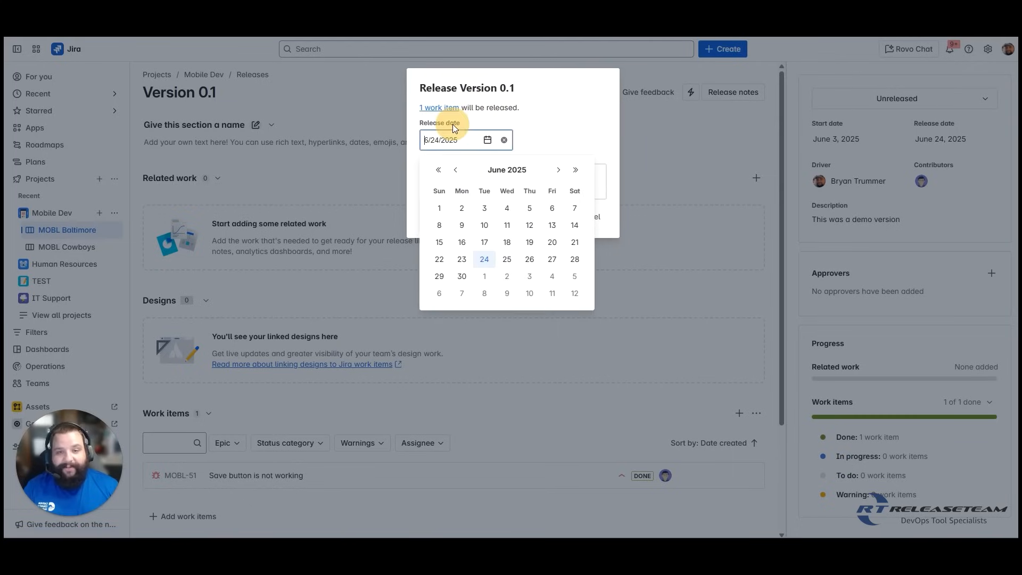
click(541, 119)
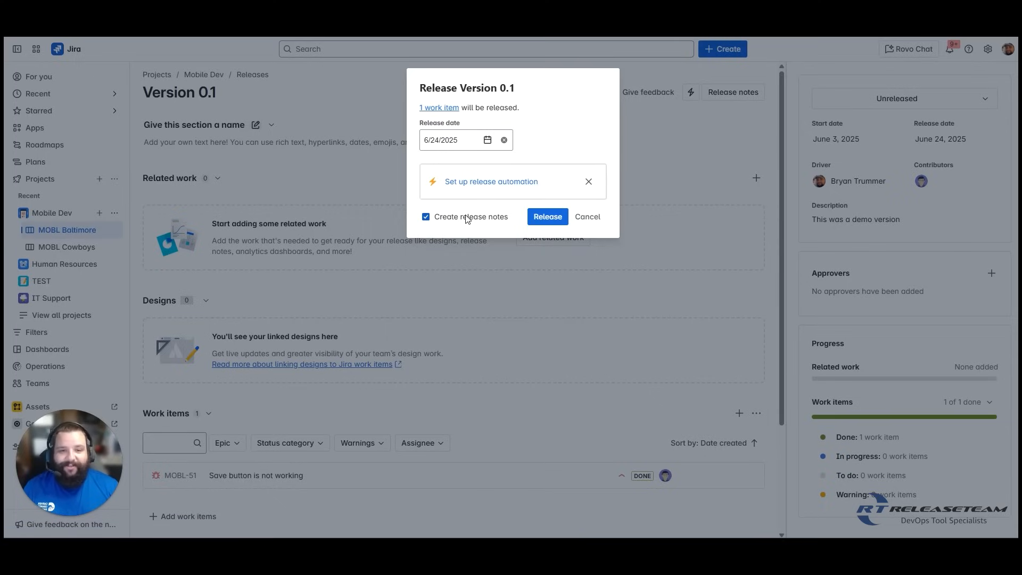
click(548, 218)
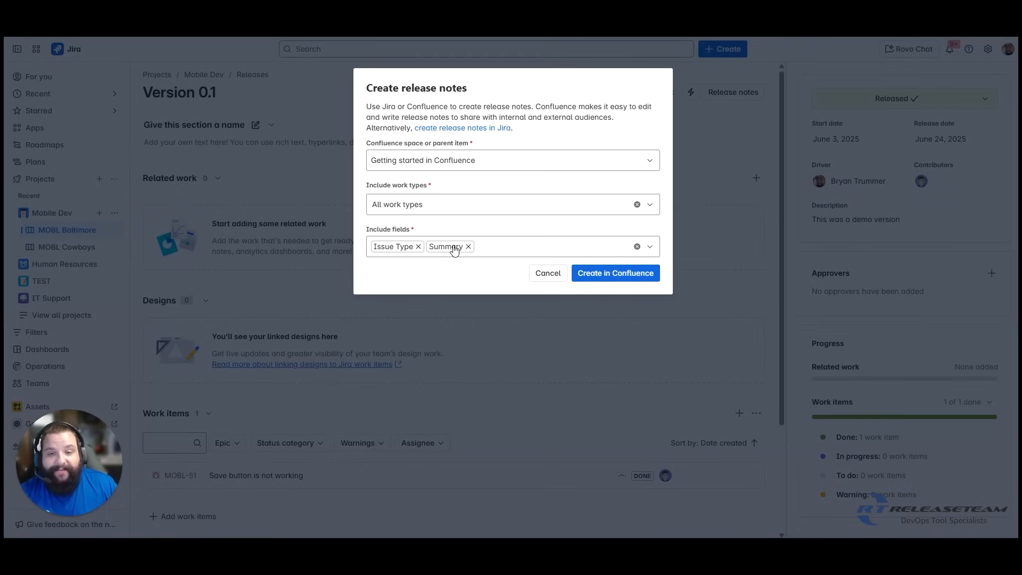
Add the Description field to the release notes for all work types and create them in Confluence.
click(523, 253)
click(424, 326)
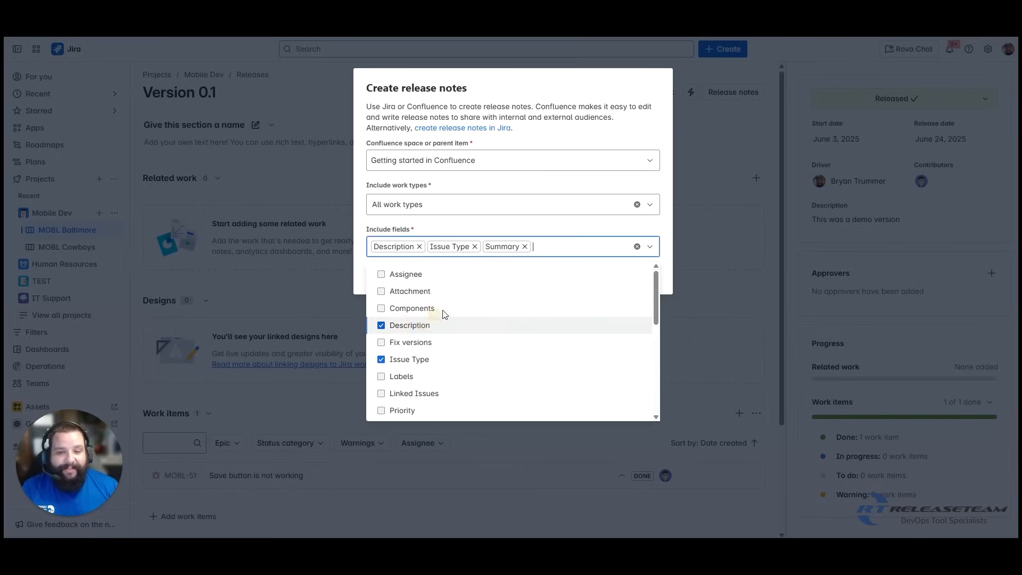
click(666, 238)
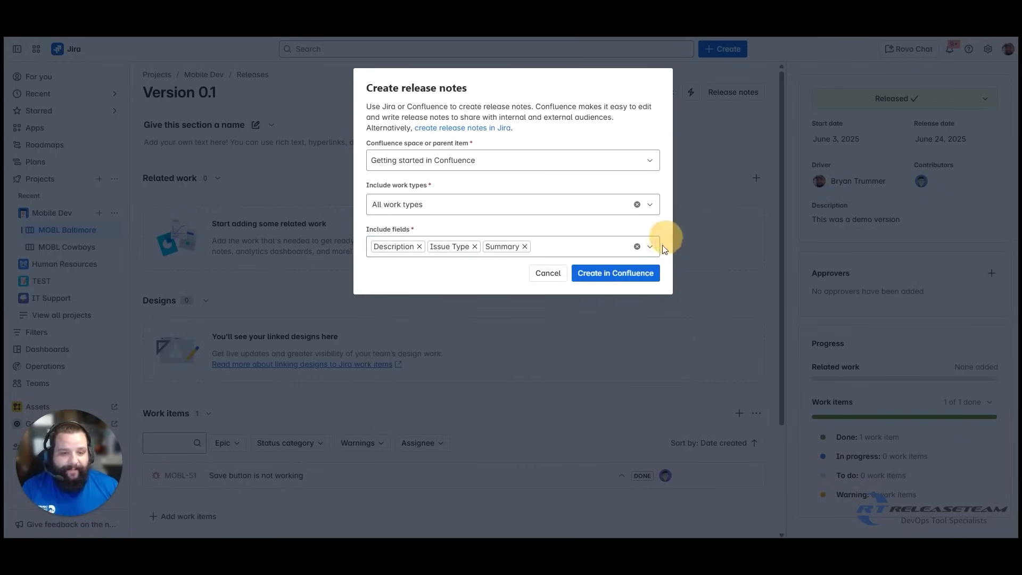
click(620, 273)
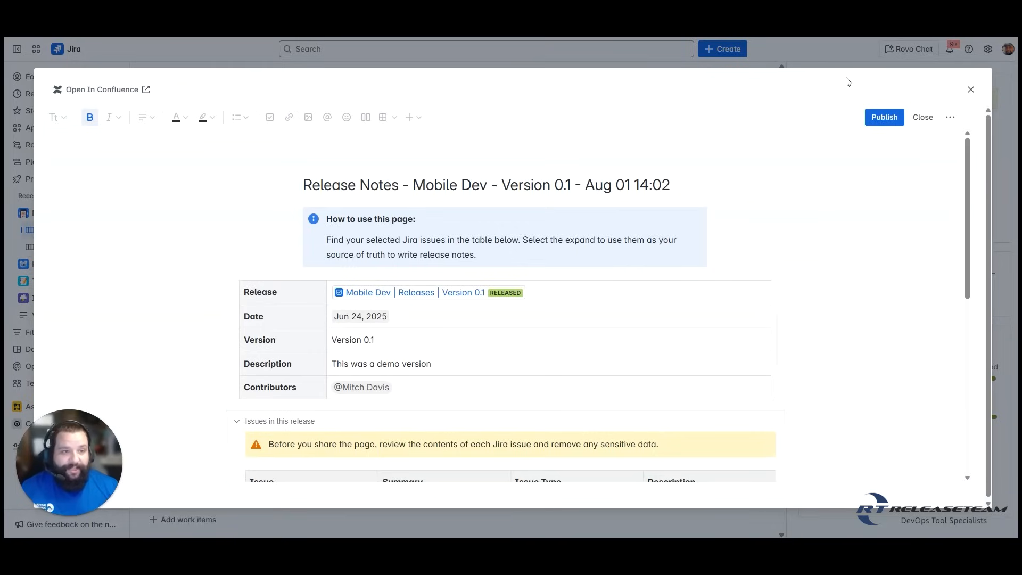
Review the draft release notes' version details, issue table and section placeholders, and close the editor without publishing.
click(854, 118)
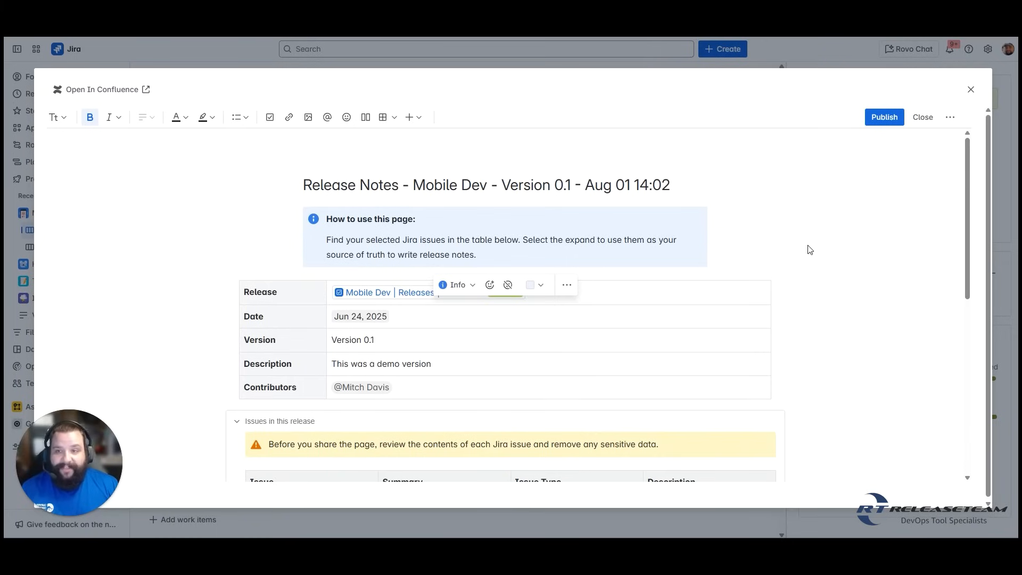
scroll(809, 245, down, 2)
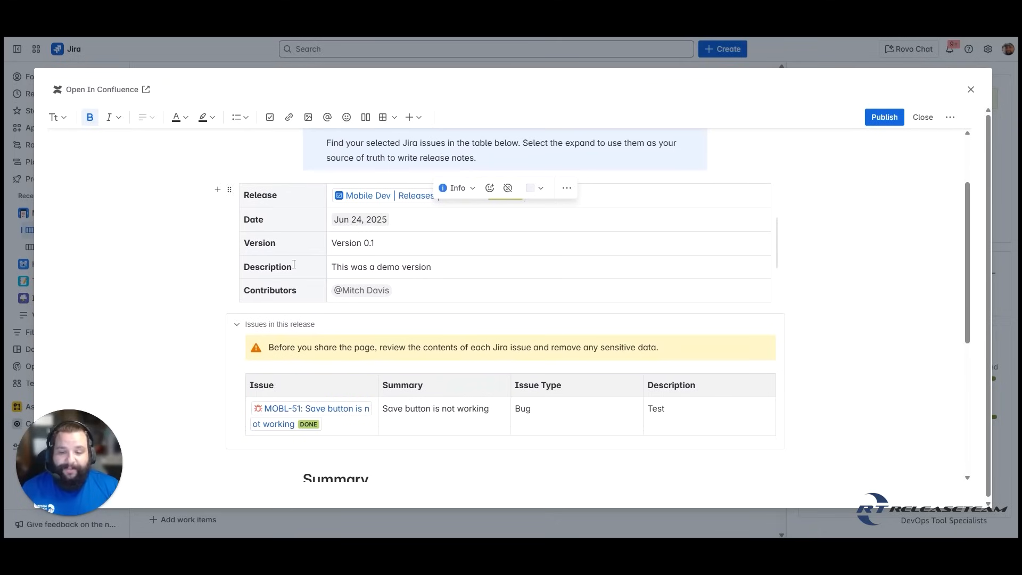
scroll(788, 346, down, 2)
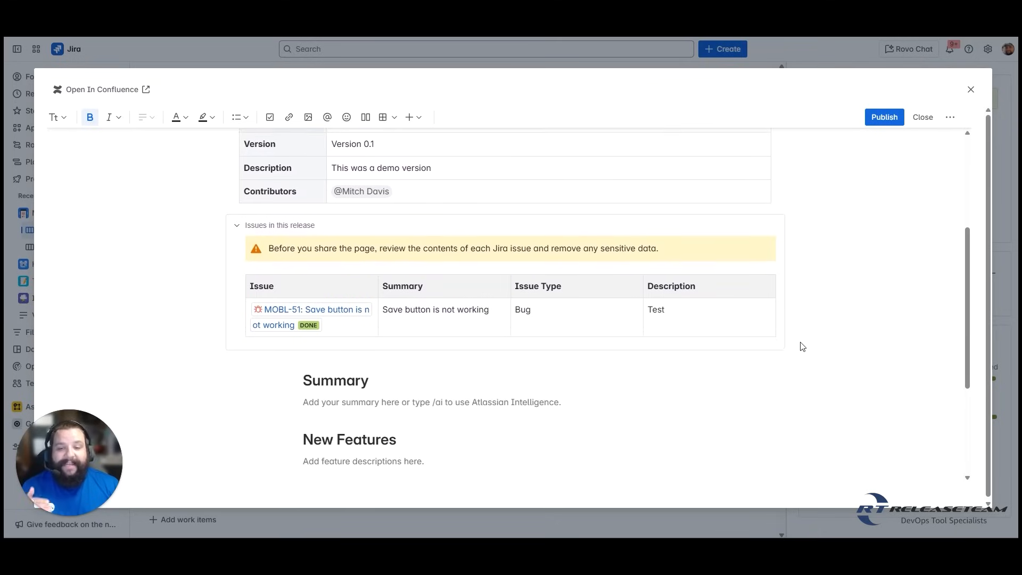
scroll(802, 347, down, 3)
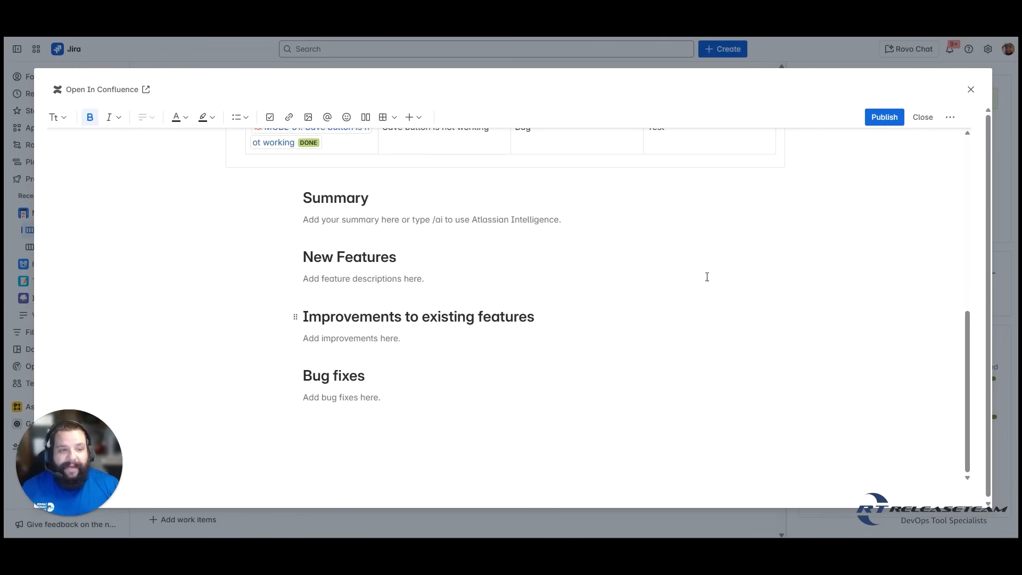
scroll(709, 267, up, 6)
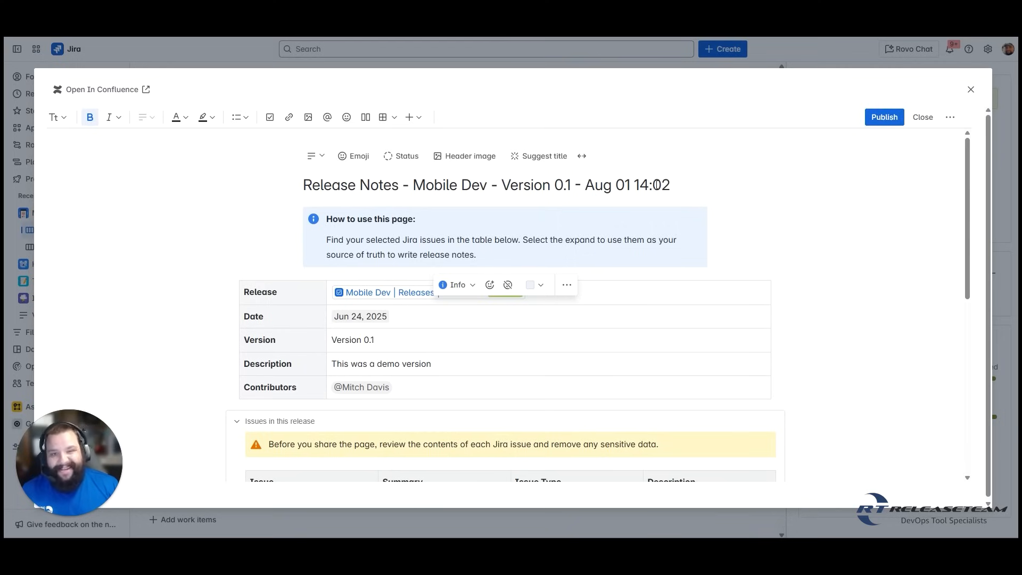
click(922, 117)
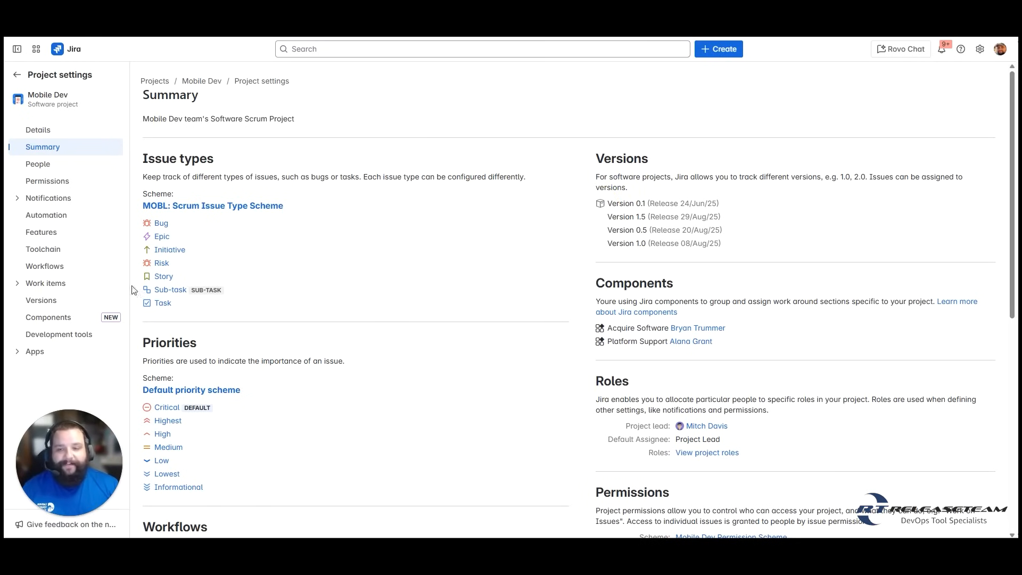
Open the Versions page in the Mobile Dev project settings and filter it to show both released and unreleased versions.
click(32, 301)
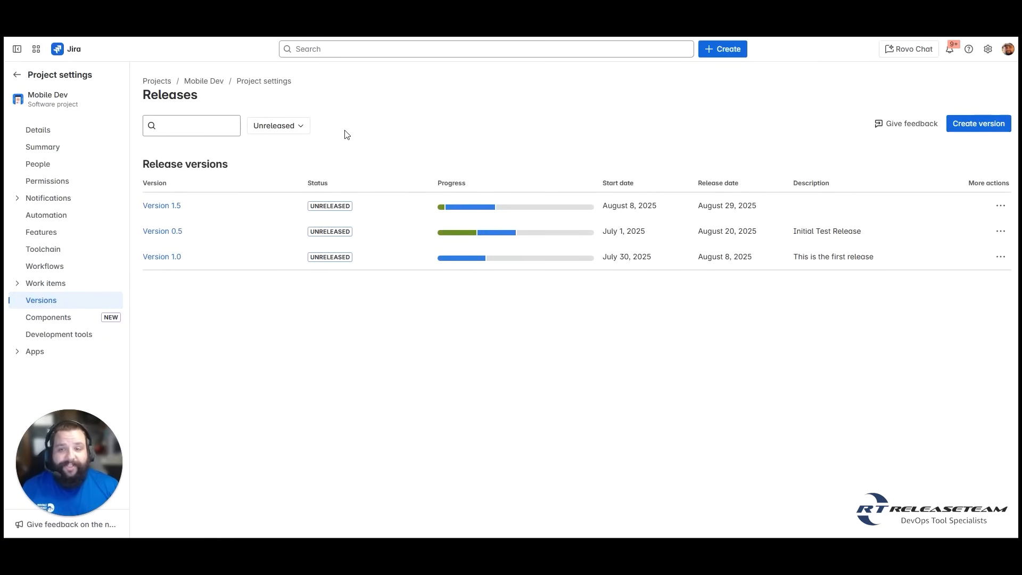
click(298, 131)
click(290, 152)
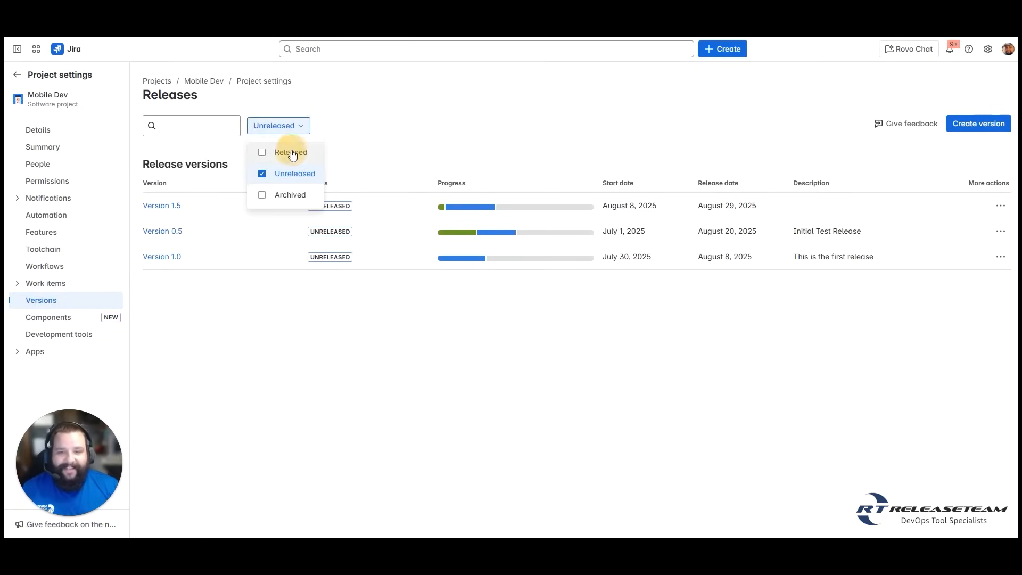
click(551, 95)
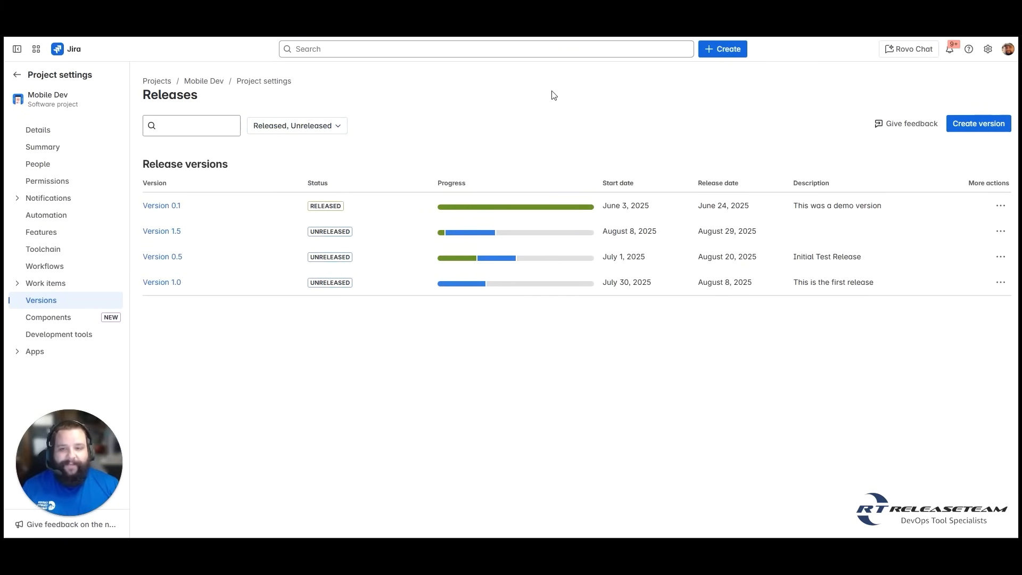
Merge Version 0.5 into Version 1.0 and review the work items on Version 1.0's release page.
click(1001, 257)
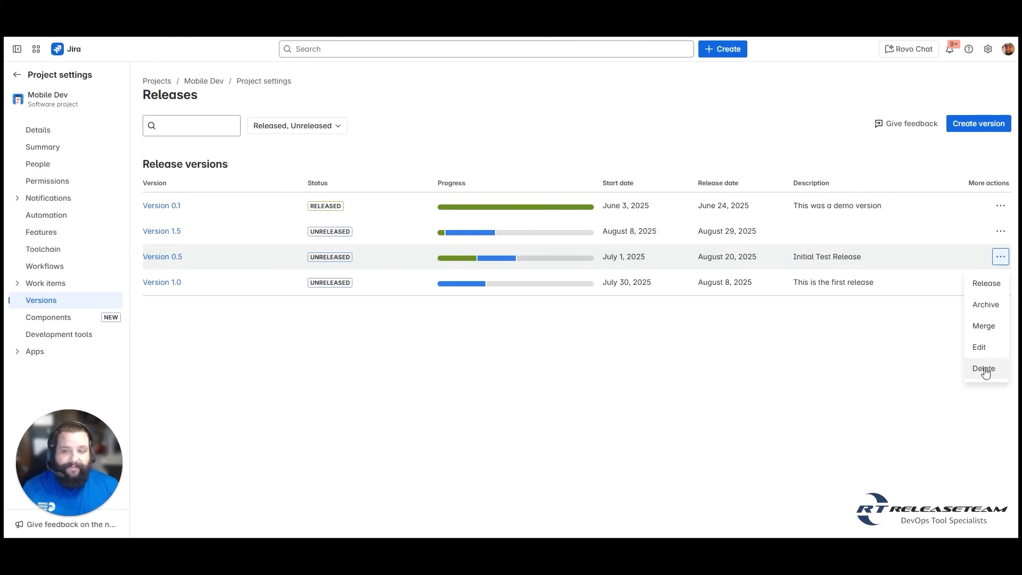
click(984, 327)
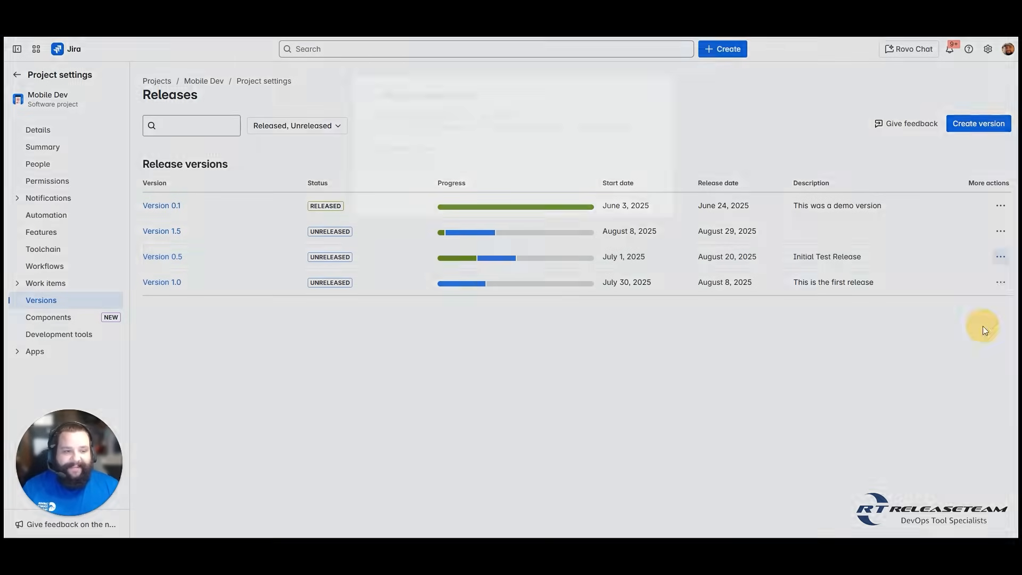
click(567, 162)
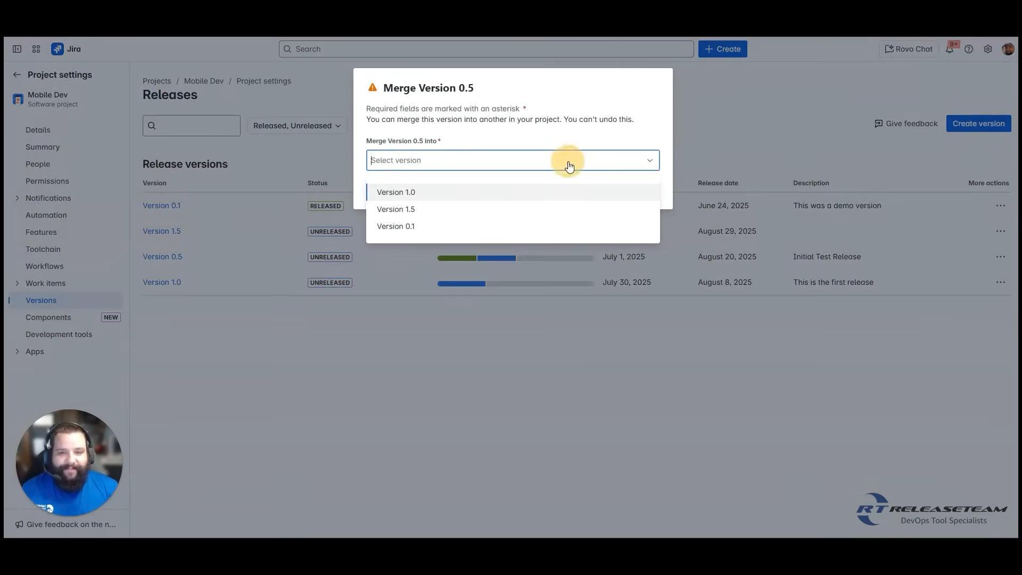
click(411, 192)
click(605, 189)
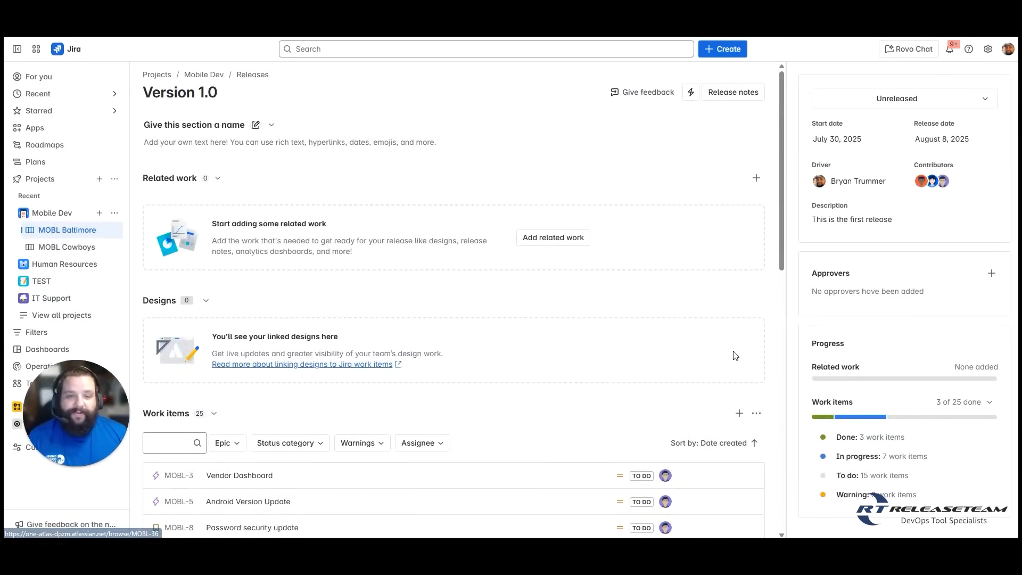
scroll(734, 356, down, 3)
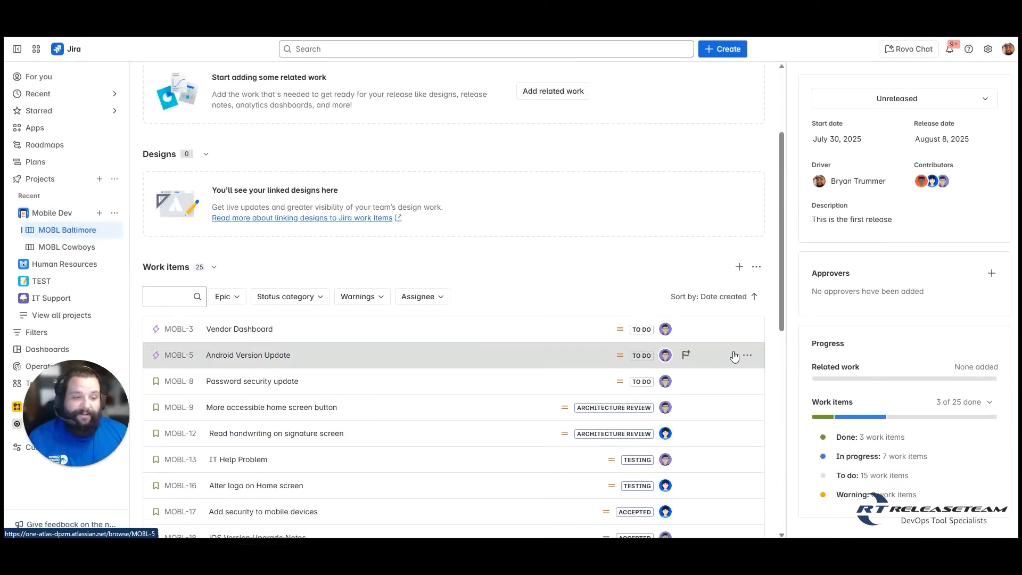
scroll(734, 356, down, 4)
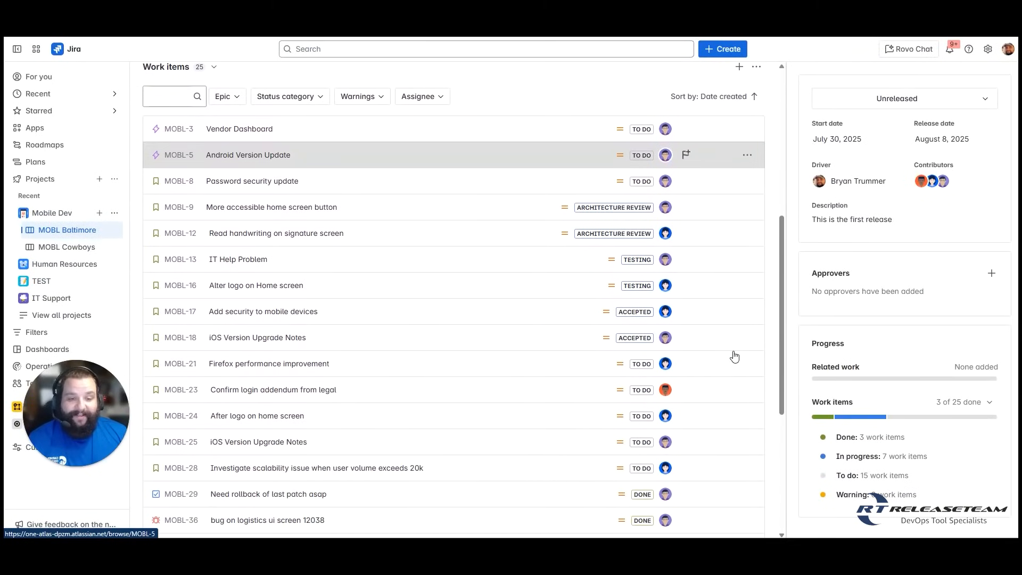
Archive Version 0.1 in the Mobile Dev project's list of release versions.
scroll(734, 356, down, 5)
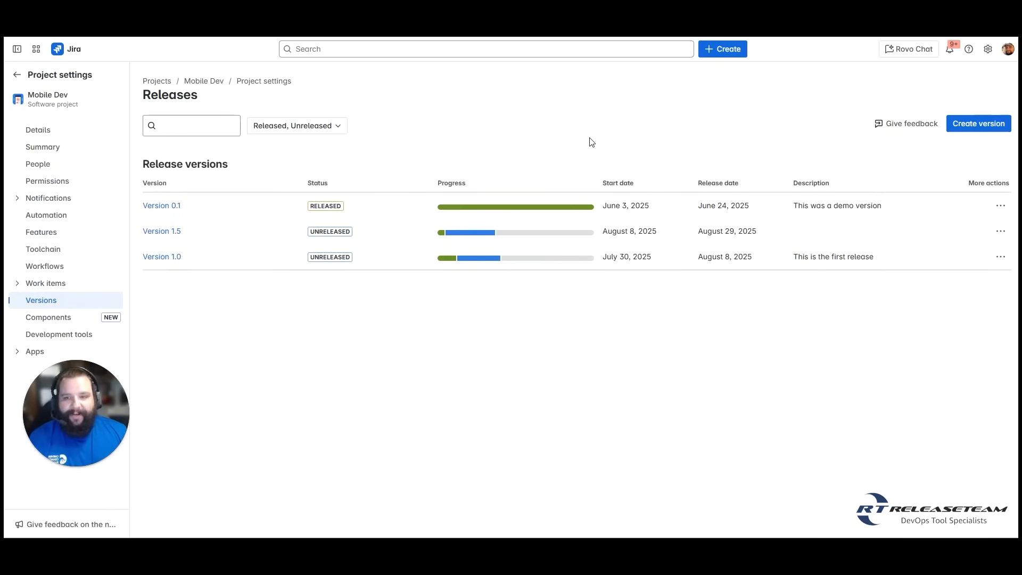
click(1002, 206)
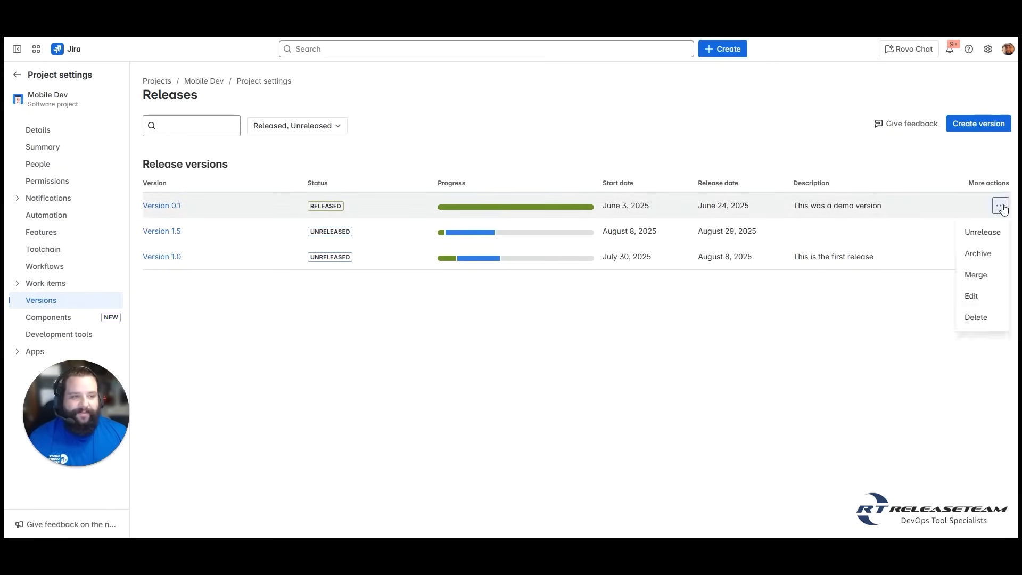
click(983, 261)
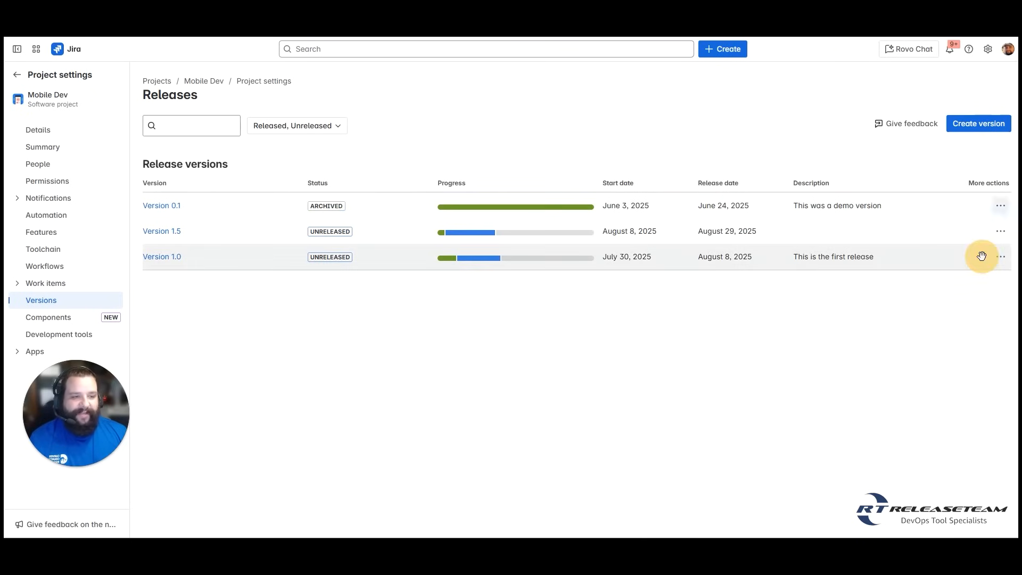
Filter the release versions list to show only archived versions.
click(341, 126)
click(282, 204)
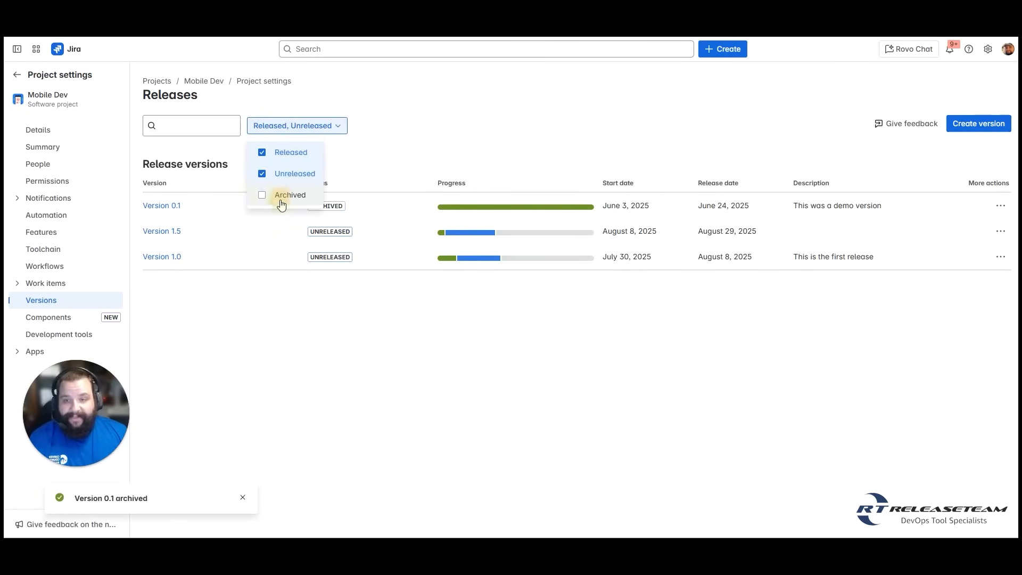
click(291, 153)
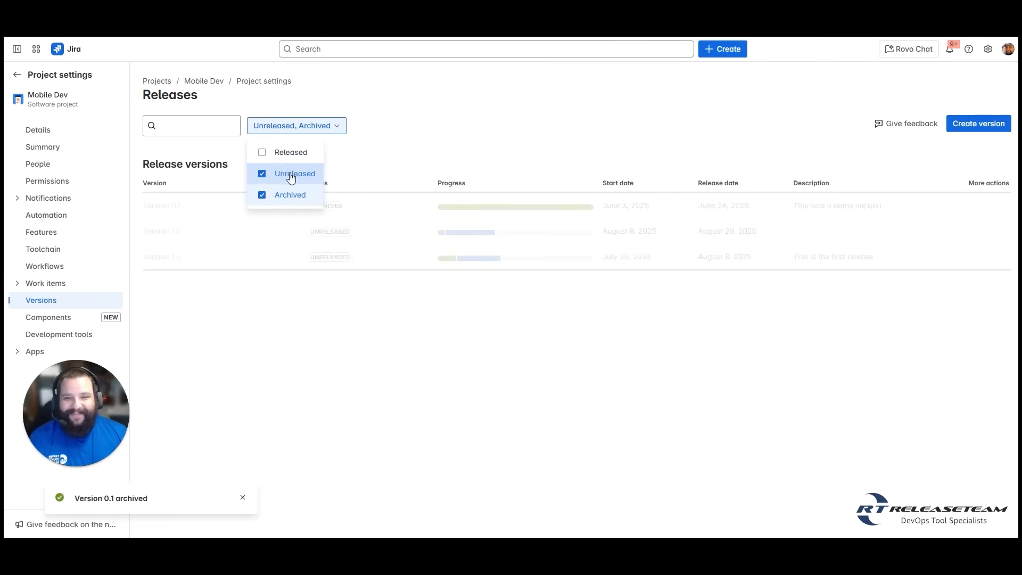
click(292, 174)
click(486, 114)
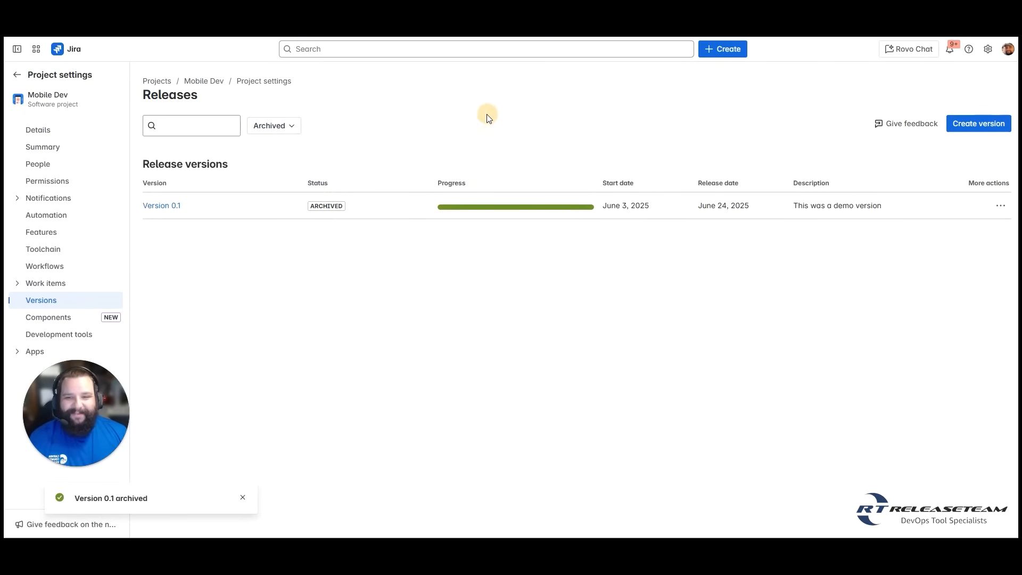
Open the archived Version 0.1, review its related work and work items, and return to the versions list.
click(162, 206)
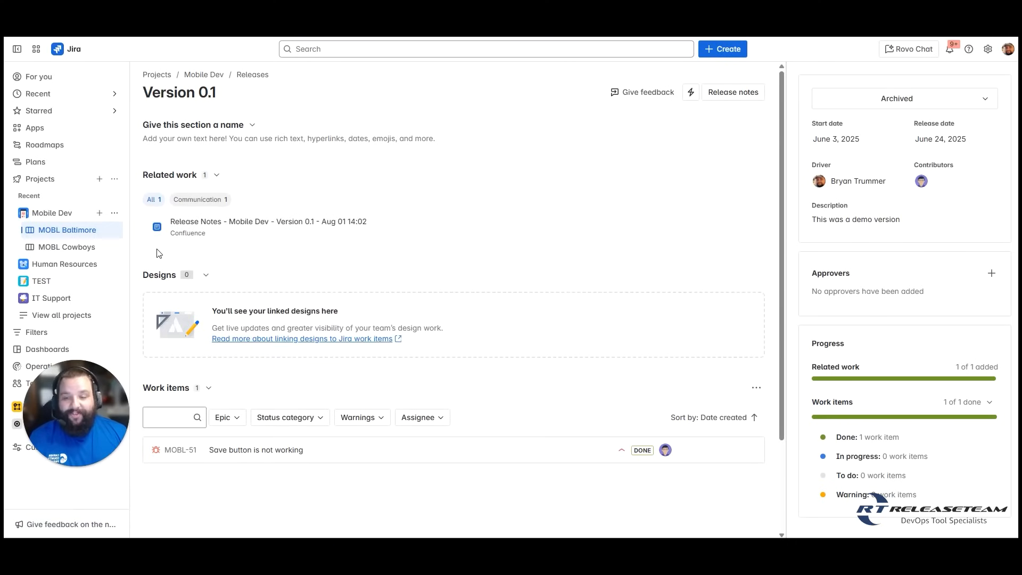
mouse_move(422, 235)
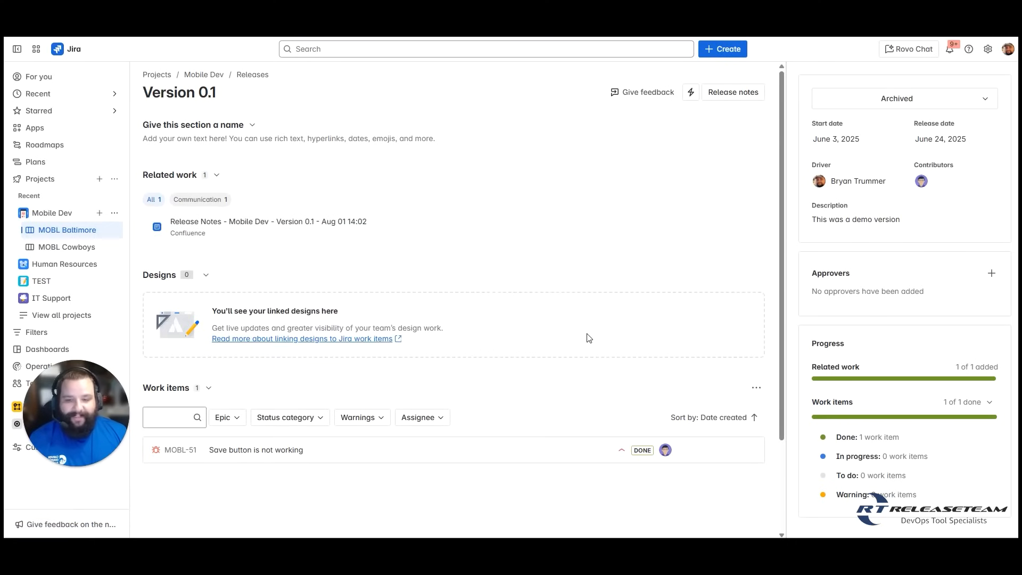
scroll(589, 338, down, 1)
scroll(588, 338, down, 2)
scroll(588, 338, up, 3)
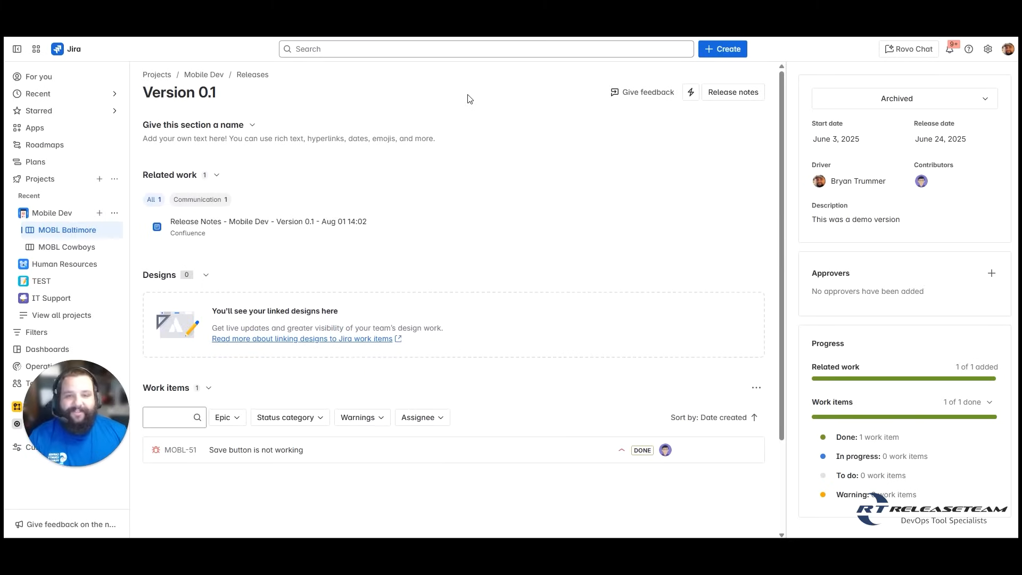
key(alt+Left)
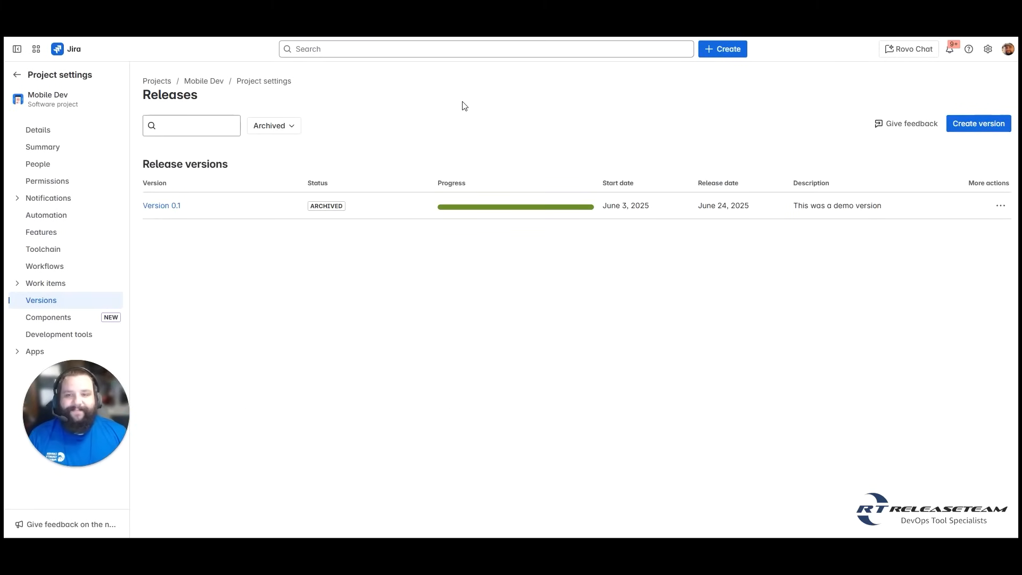
Go back to Version 1.0's release page, start releasing the version, and set its release date to 8/1/2025.
key(alt+Left)
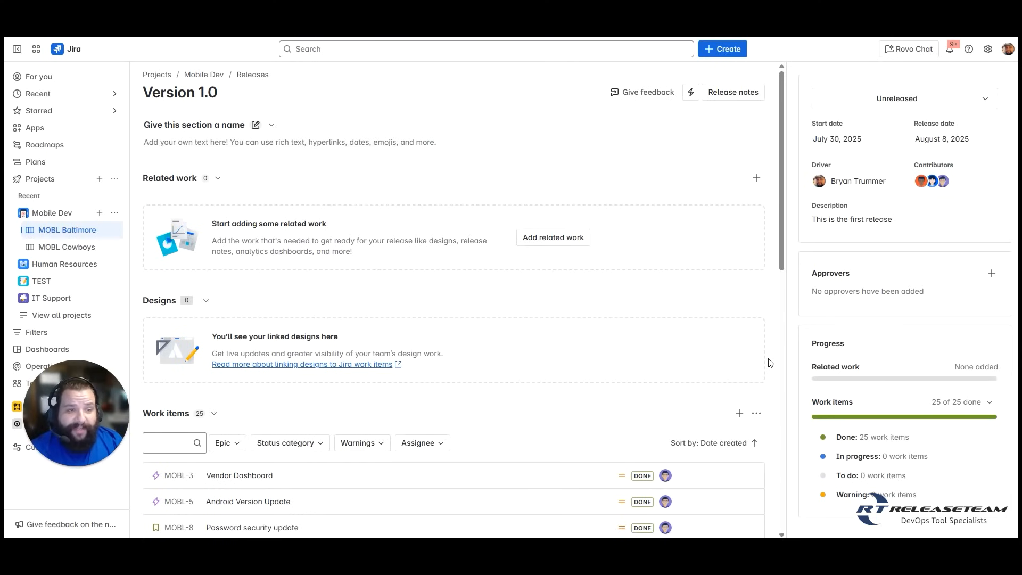
scroll(771, 363, down, 5)
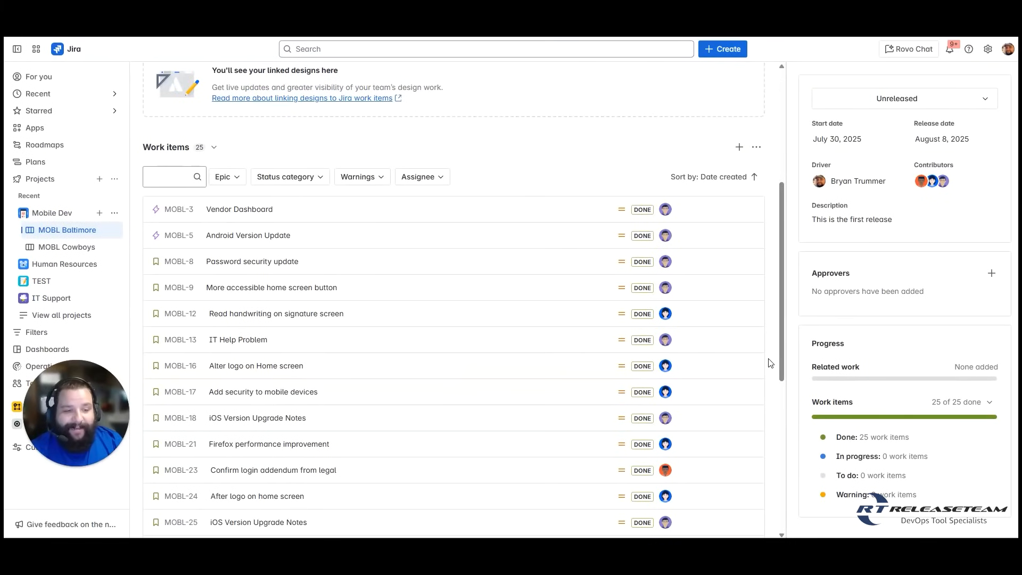
scroll(770, 363, down, 7)
scroll(770, 363, up, 12)
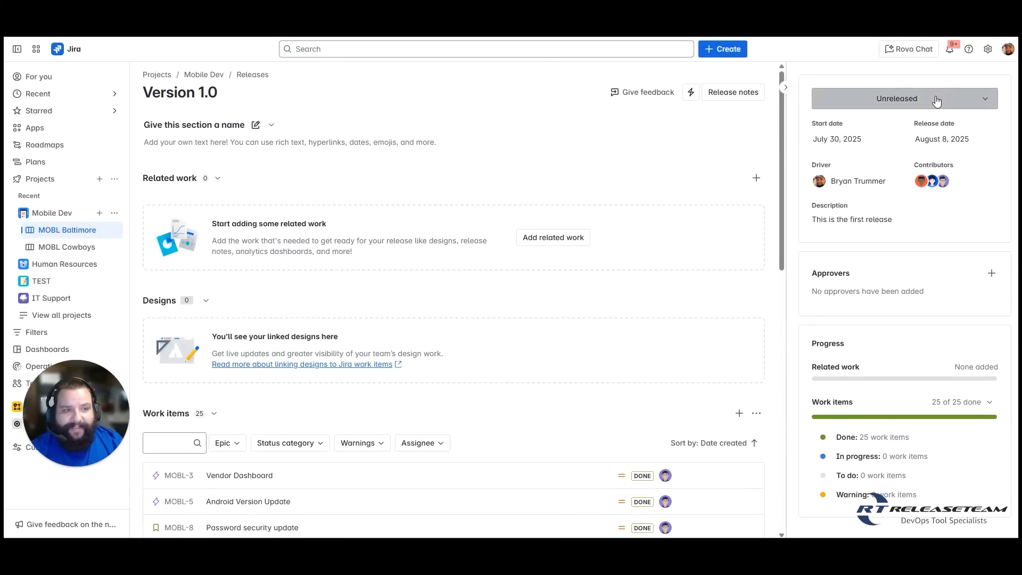
click(999, 99)
click(849, 128)
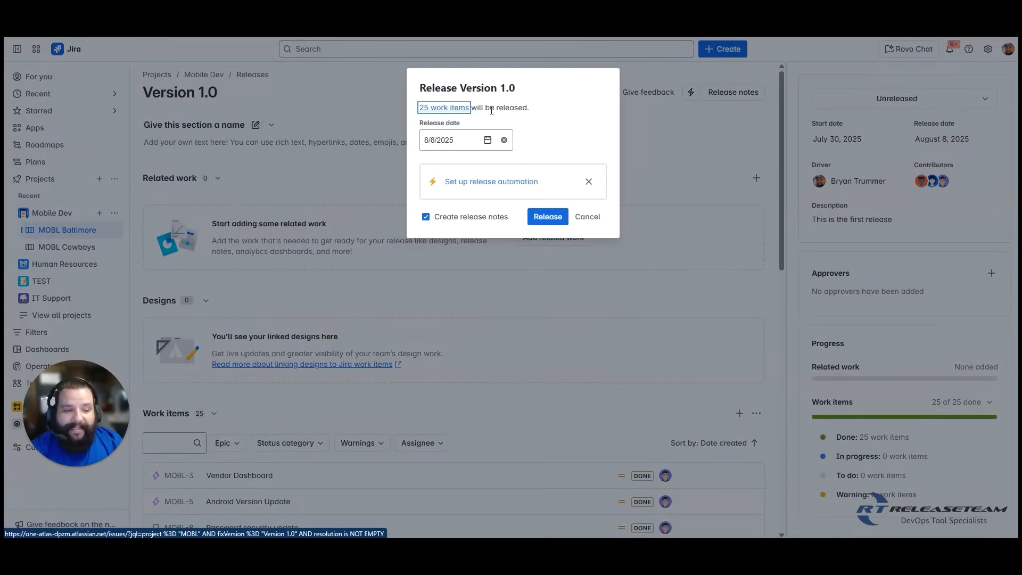
click(487, 139)
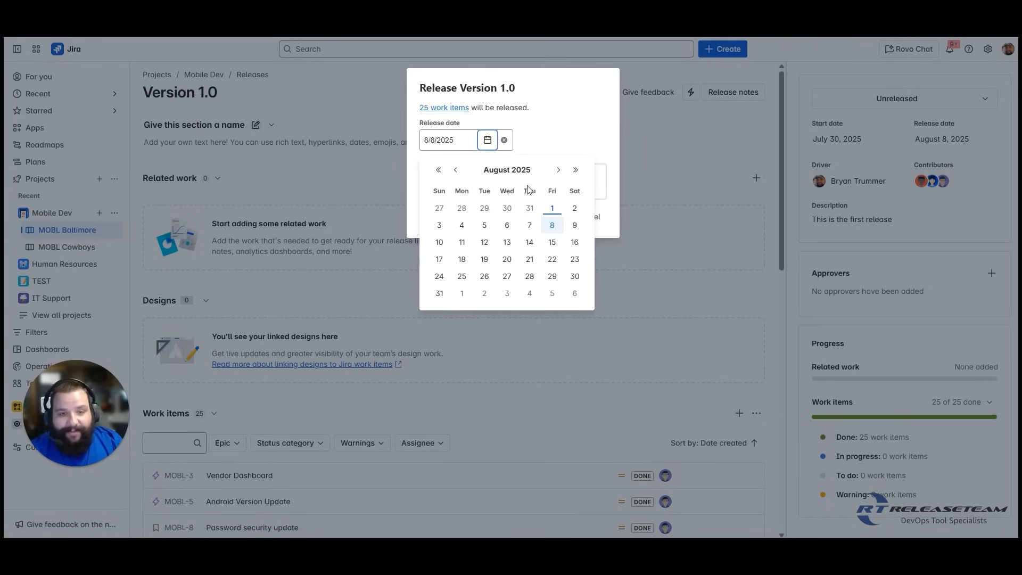
click(554, 208)
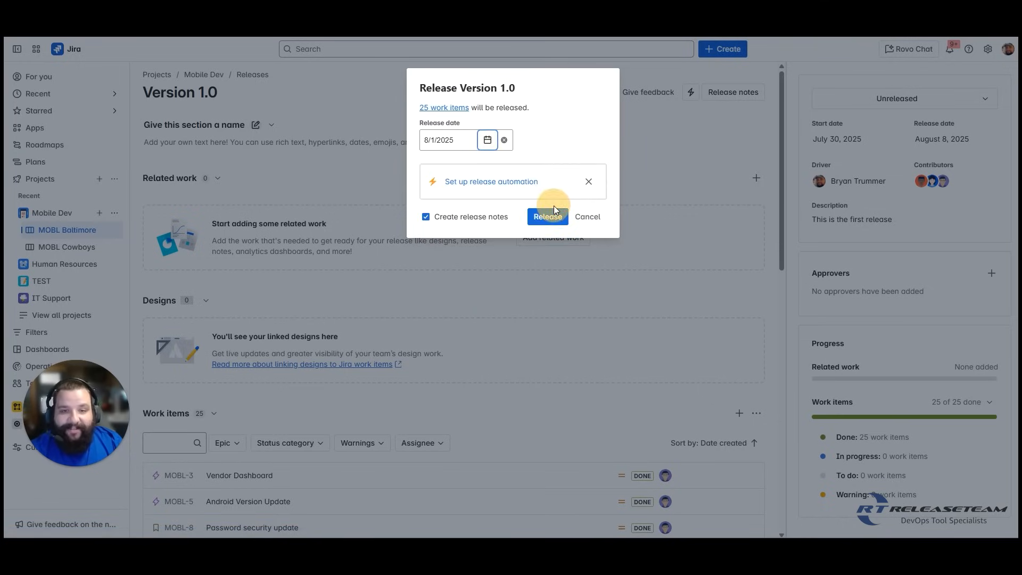
Set up a release automation rule that uses the Version released trigger.
click(493, 184)
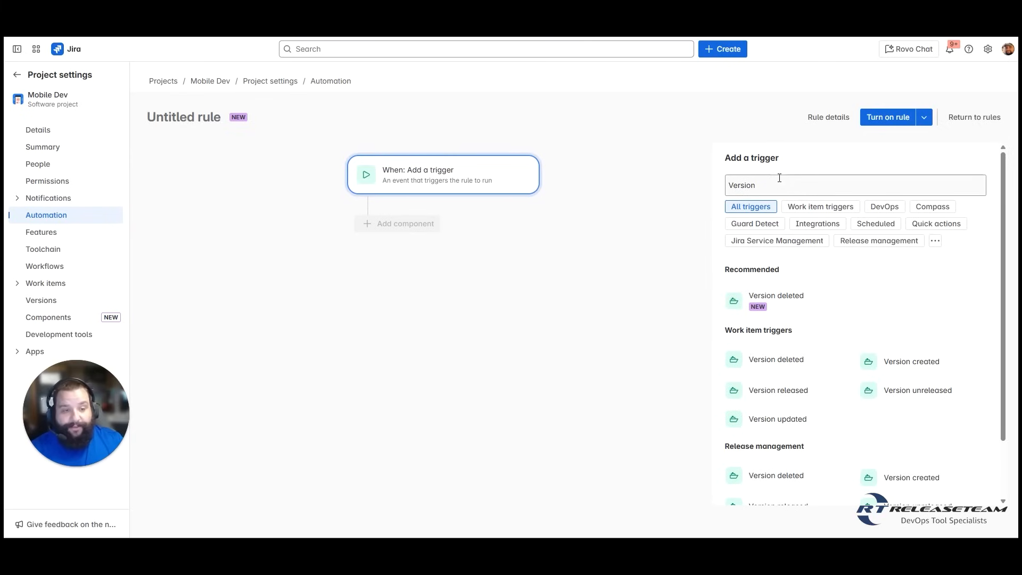
scroll(817, 338, down, 2)
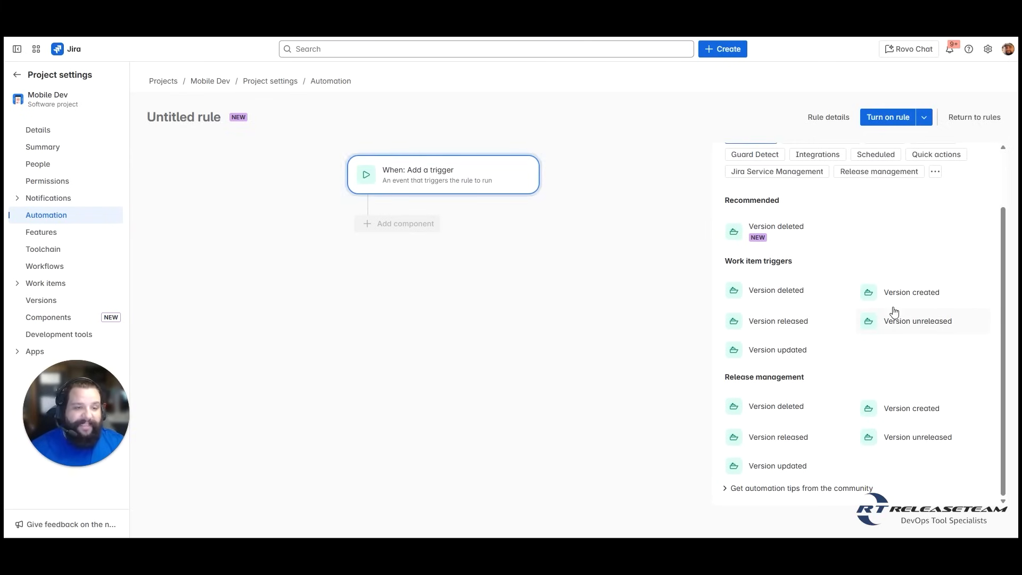
click(794, 325)
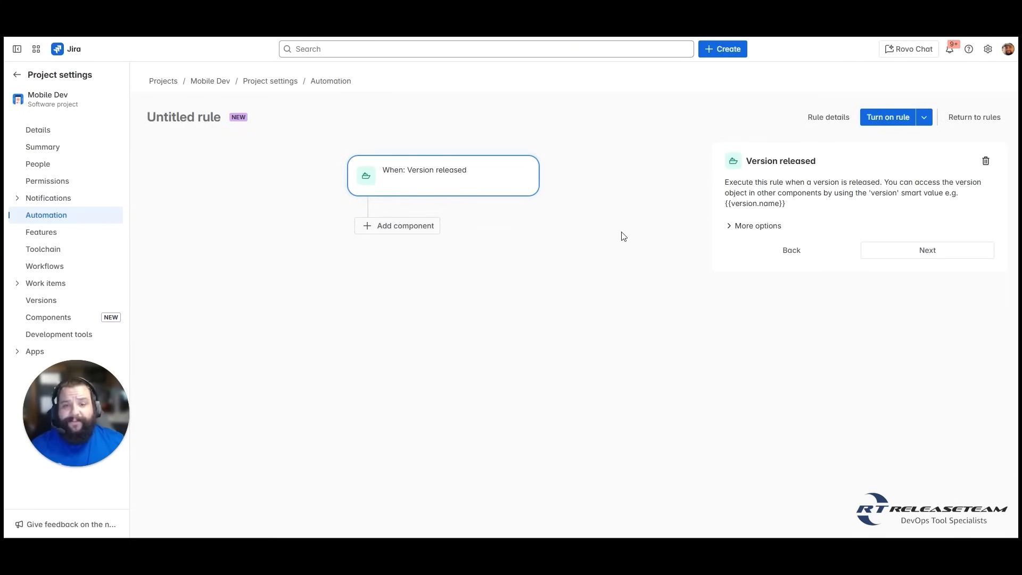
Add an action component to the automation rule and search the available actions for "Version".
click(429, 228)
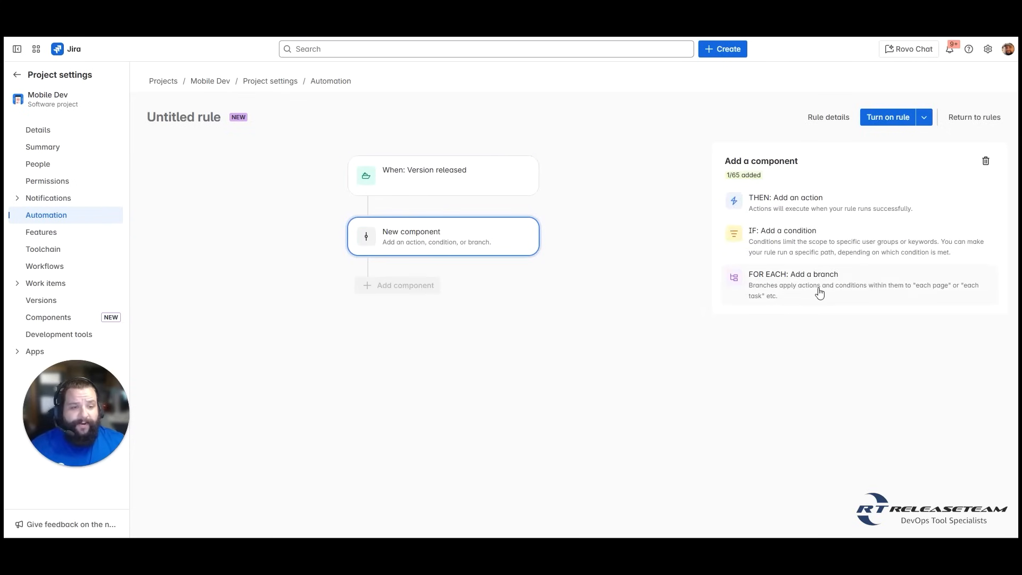
click(774, 213)
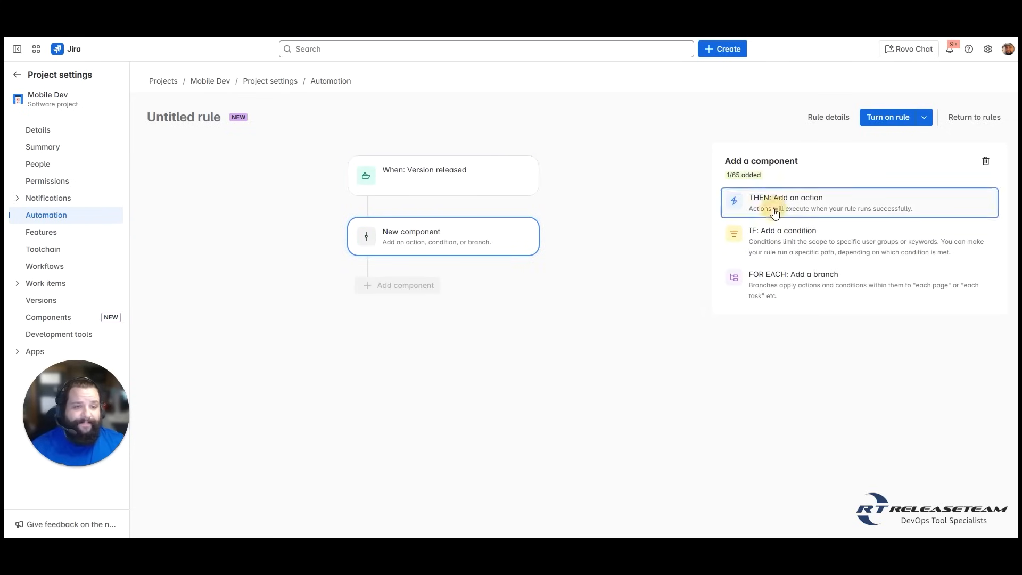
text(v)
key(Caps_Lock)
text(ERSIO)
key(BackSpace)
key(BackSpace)
key(BackSpace)
key(BackSpace)
key(BackSpace)
key(BackSpace)
key(Caps_Lock)
text(Version)
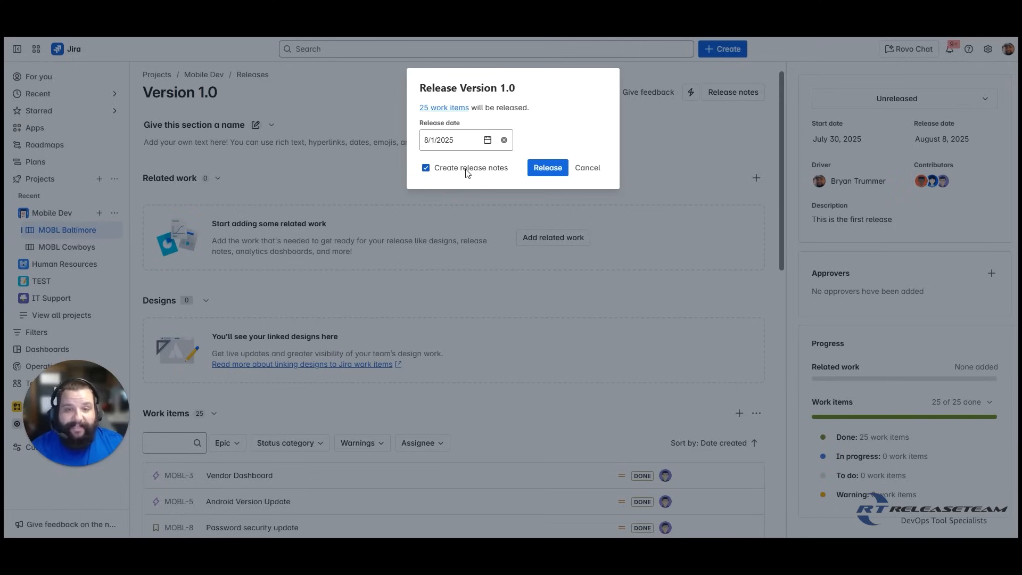
Release Version 1.0 and create its release notes in Confluence for all work types with the Description, Issue Type and Summary fields.
click(546, 169)
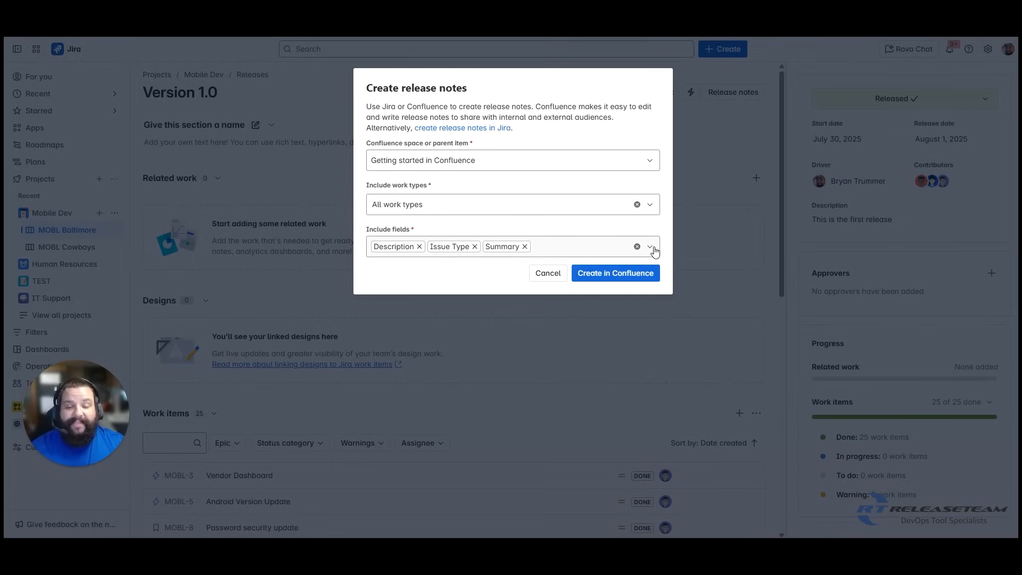
click(621, 274)
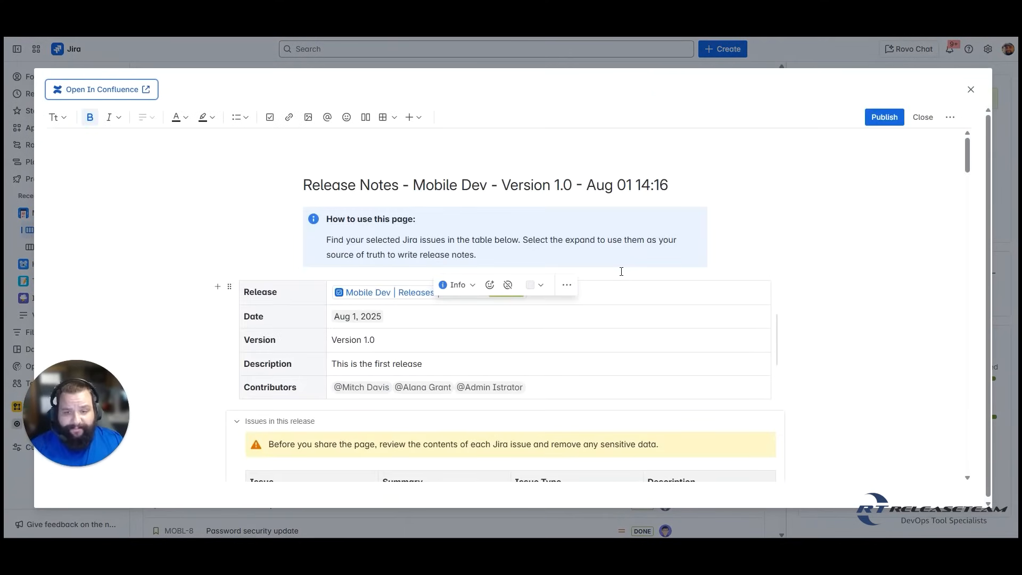
Review the Version 1.0 release notes from the issue table to the section placeholders, and publish the page.
scroll(844, 327, down, 3)
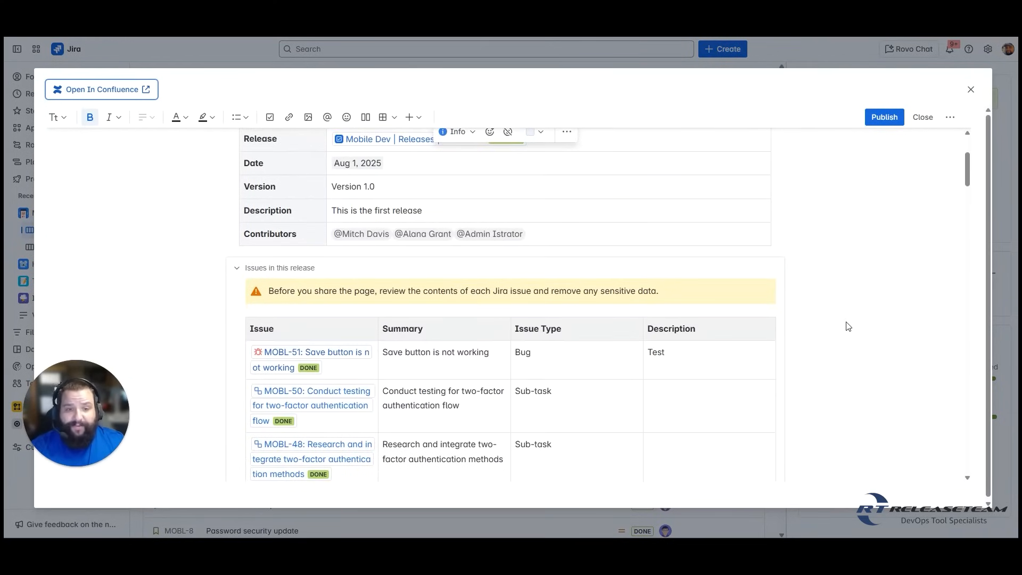
scroll(848, 326, down, 3)
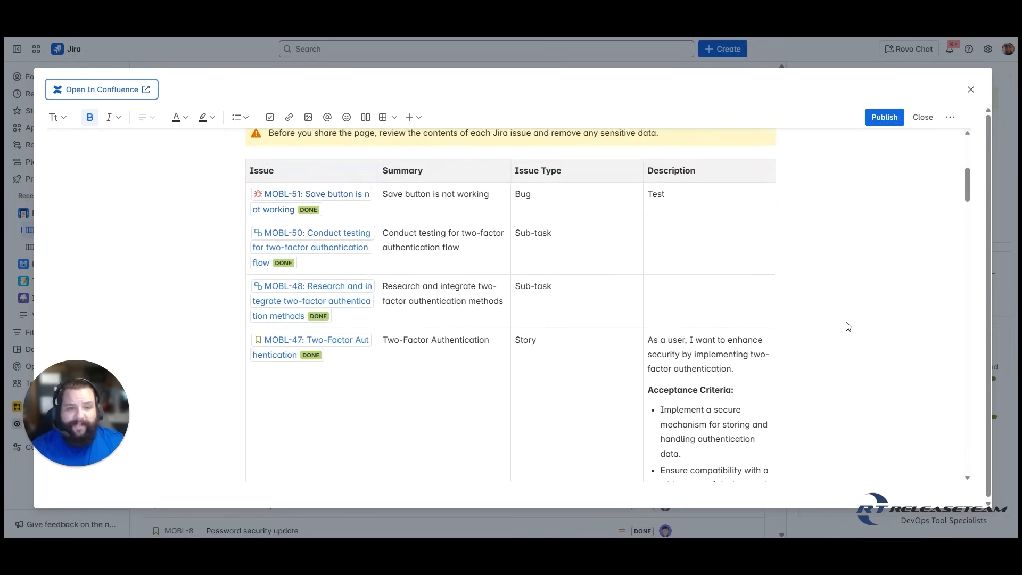
scroll(848, 326, down, 5)
scroll(848, 326, down, 5)
scroll(848, 326, down, 20)
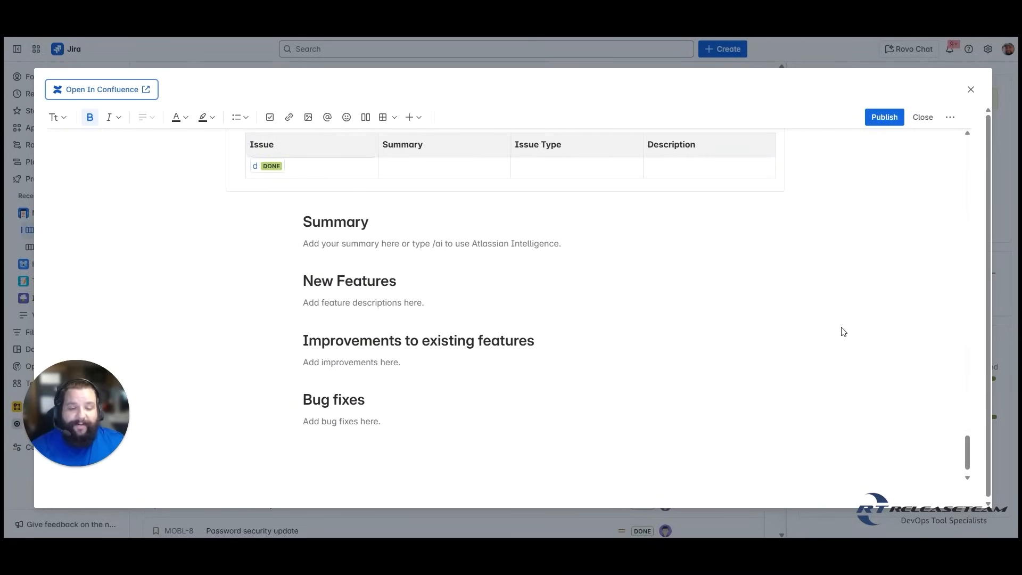
drag(969, 458, 938, 133)
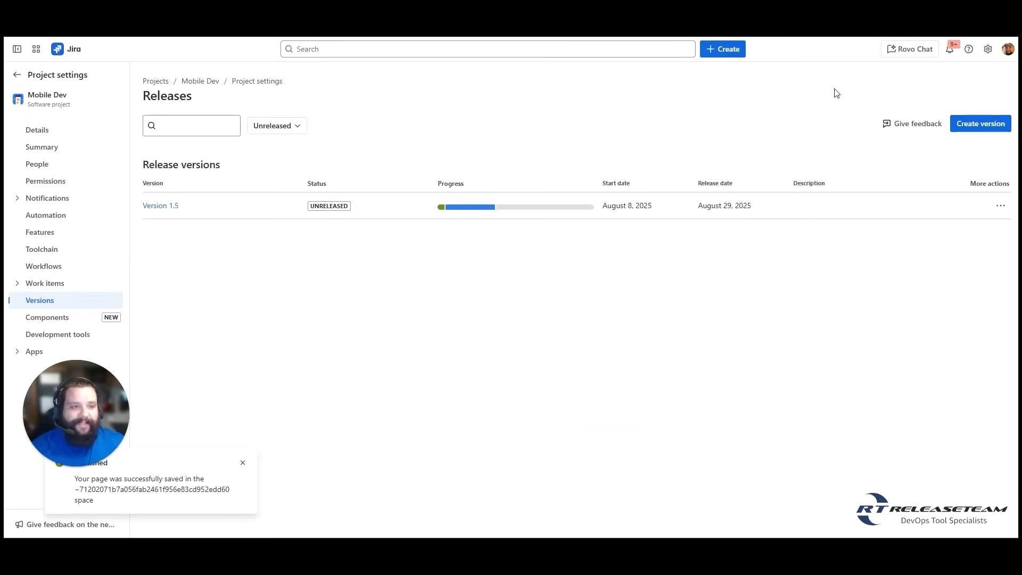
Create Version 1.9 with start date 8/29/2025, release date 9/19/2025, a driver and the description "Release prior to 2.0 major release.".
click(983, 125)
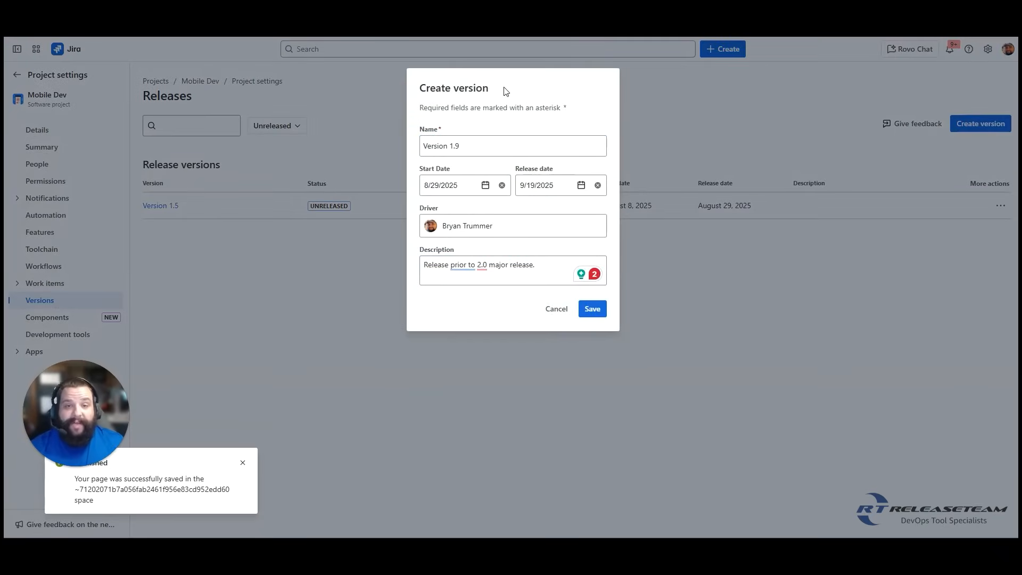
click(454, 132)
click(557, 171)
click(440, 209)
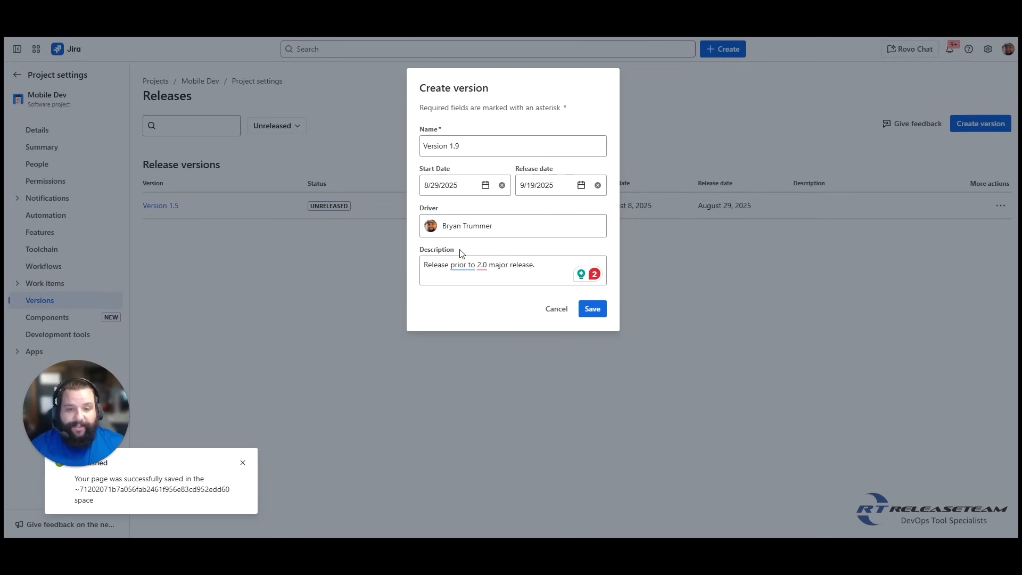
click(593, 318)
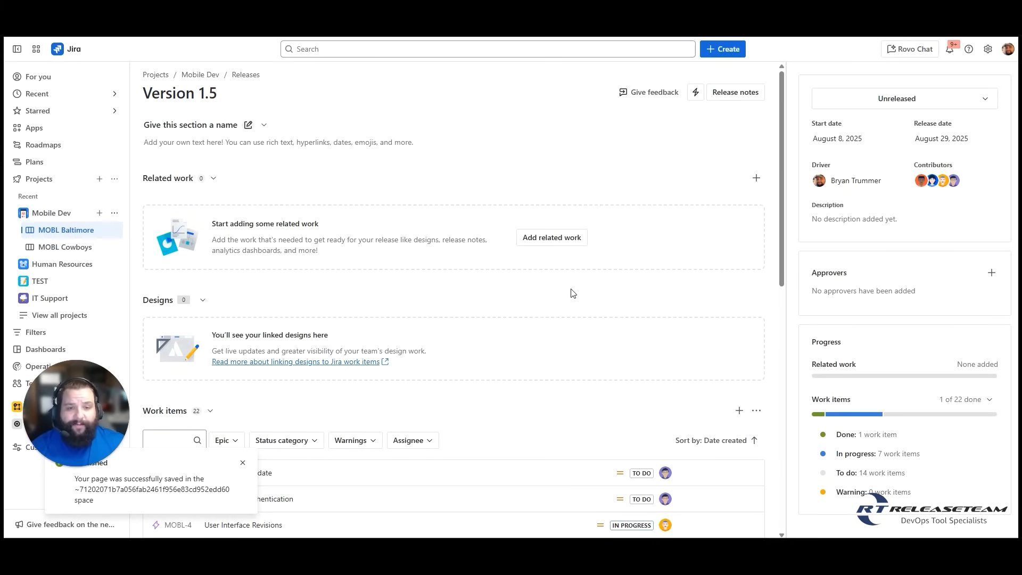
Review the work items on Version 1.5's release page, including the details of MOBL-22 Mobile sync bug.
scroll(571, 293, down, 3)
scroll(571, 293, down, 6)
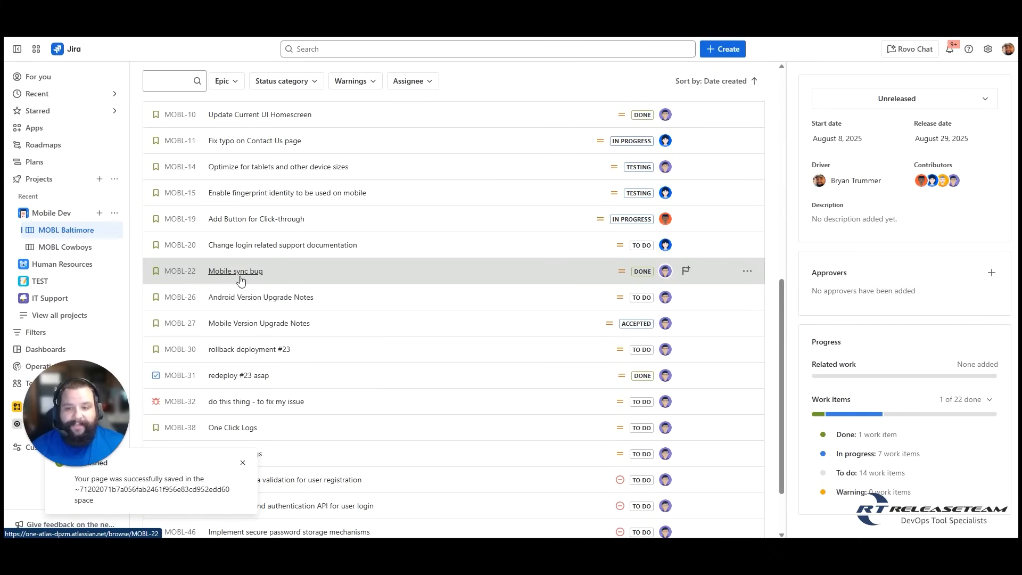
click(303, 279)
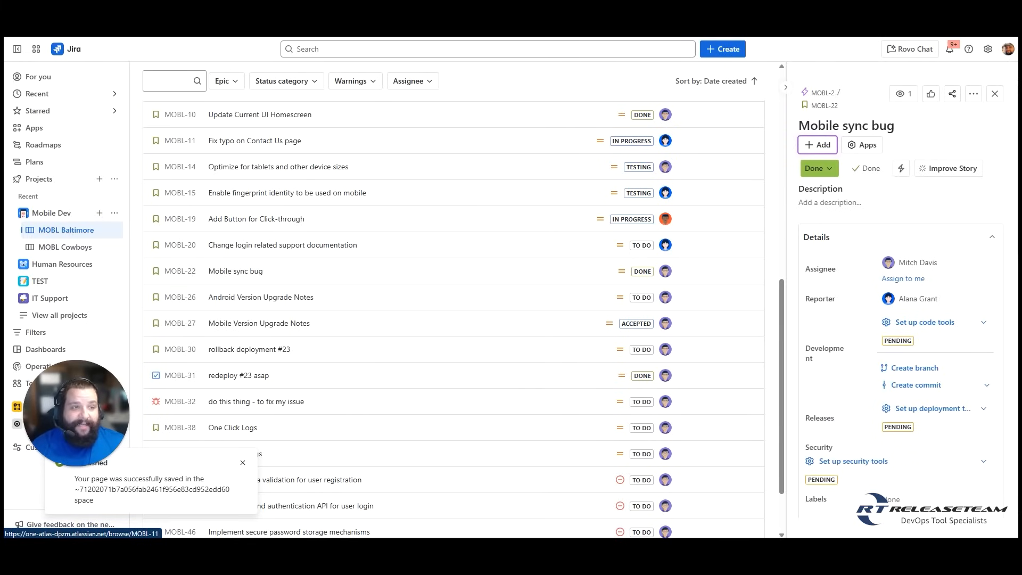
click(995, 95)
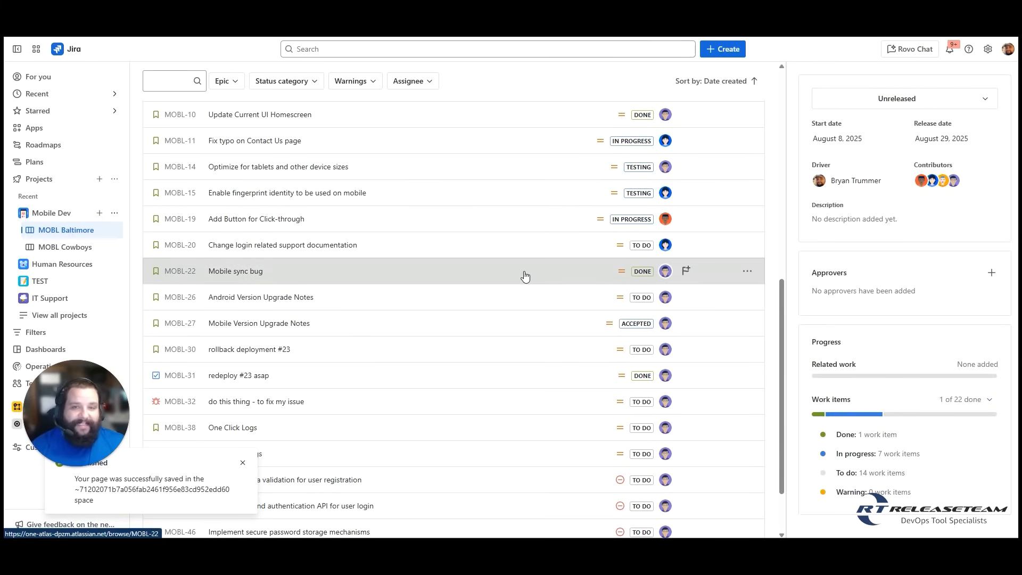
scroll(525, 275, up, 10)
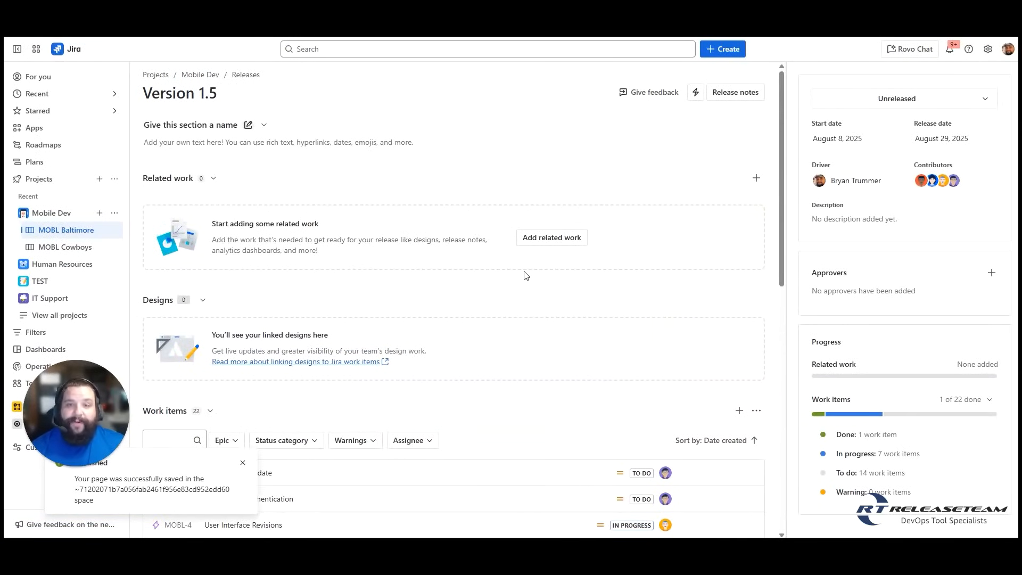
Release Version 1.5 with release date 9/1/2025, moving its unresolved work items to Version 1.9 and creating no release notes.
click(982, 99)
click(908, 130)
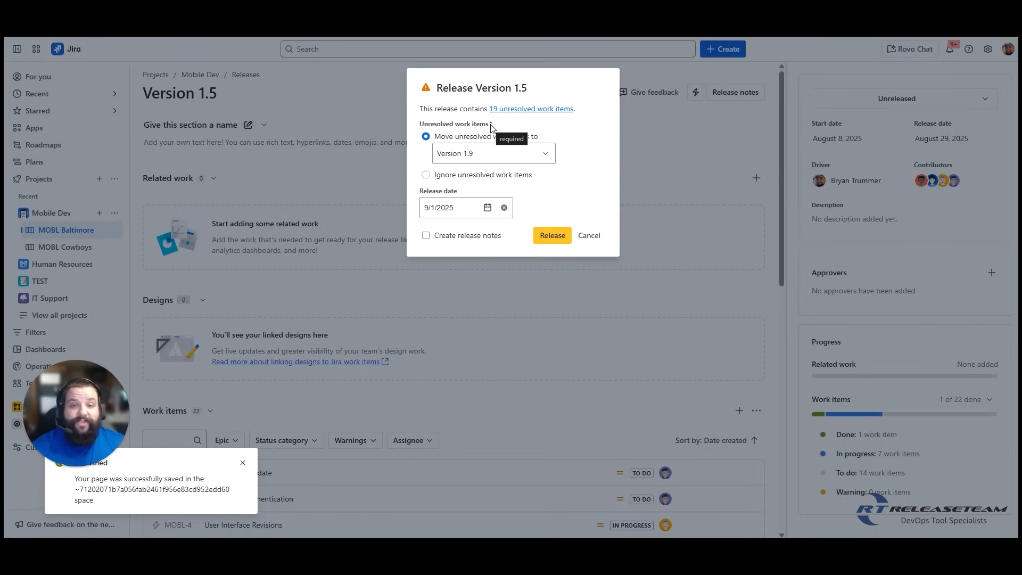
click(544, 137)
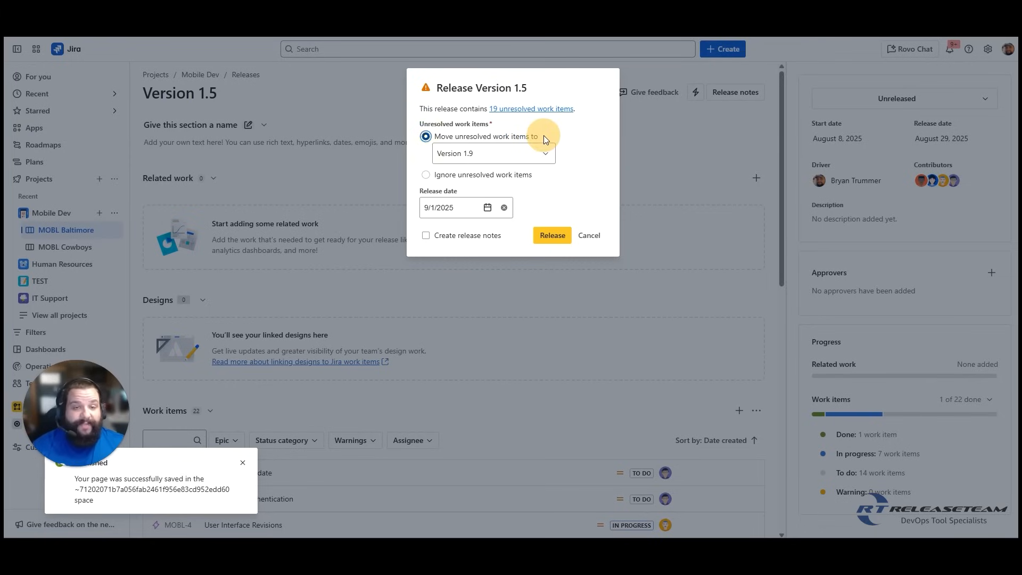
click(555, 175)
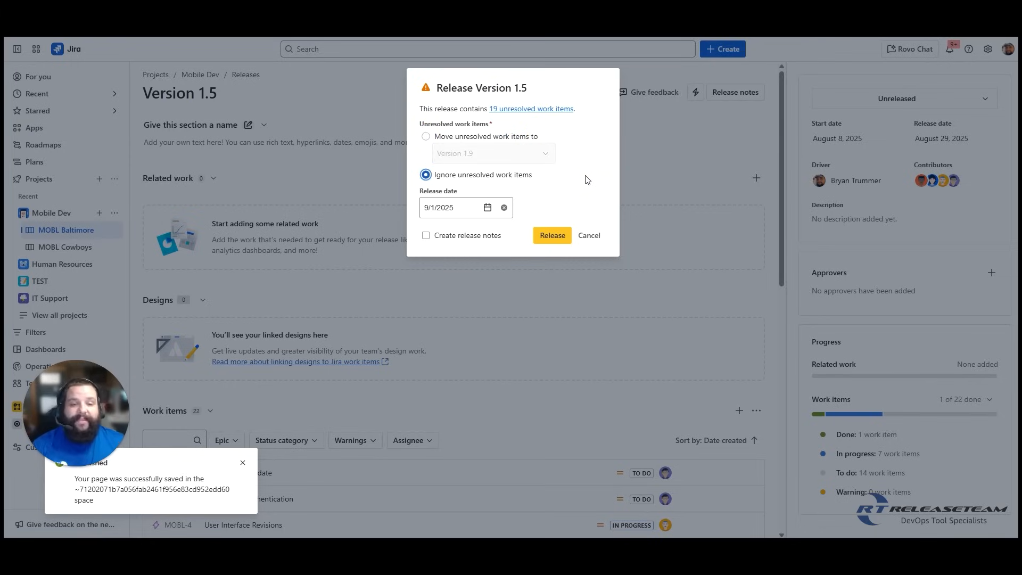
click(428, 138)
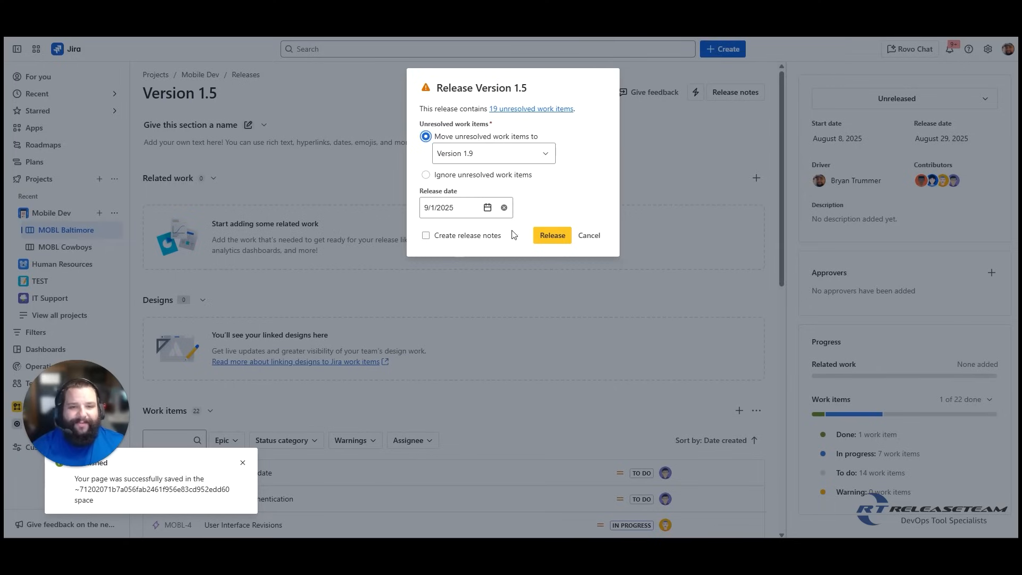
click(552, 243)
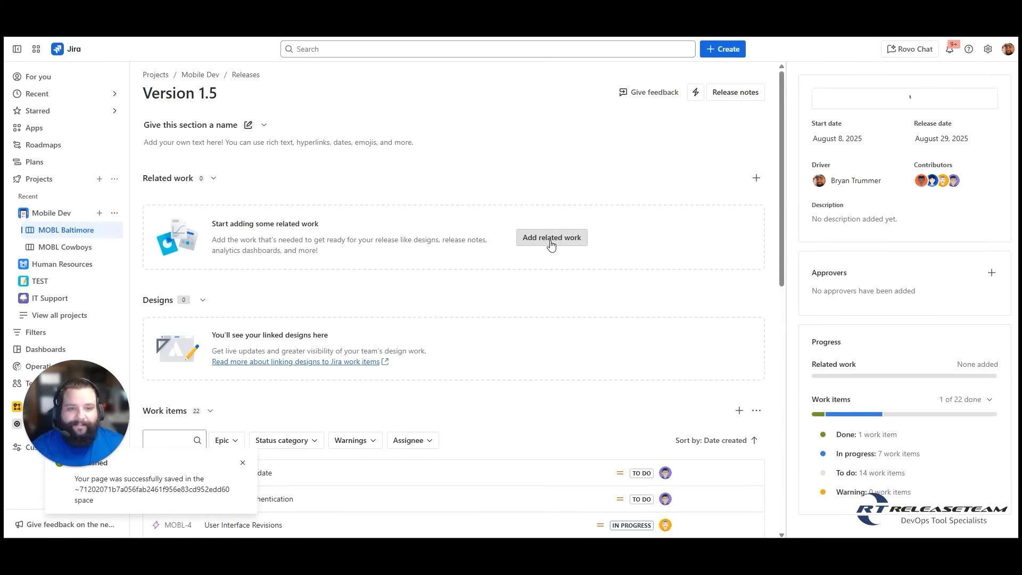
Check the status options and the remaining work items on Version 1.5's release page.
click(825, 103)
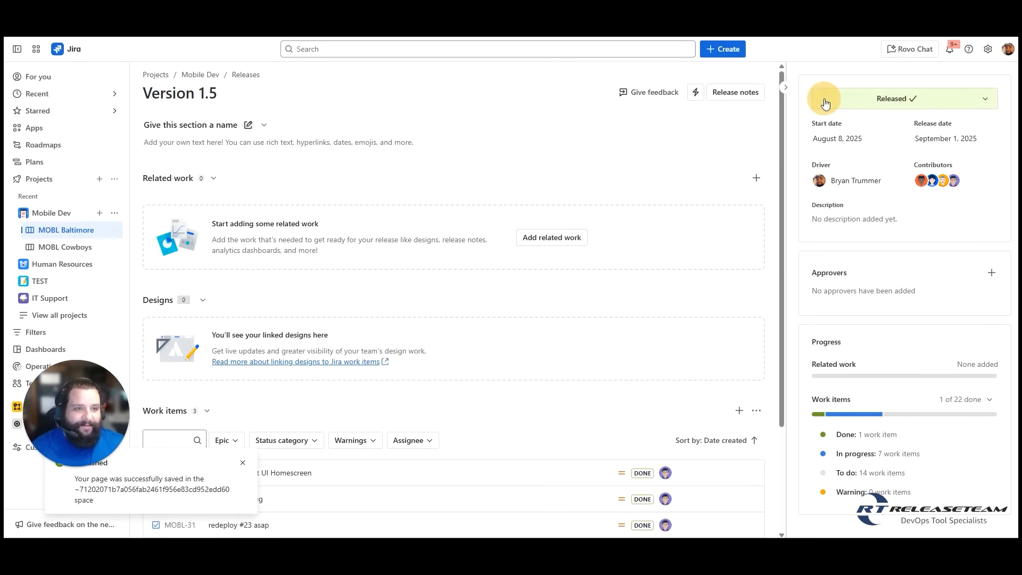
scroll(776, 234, down, 3)
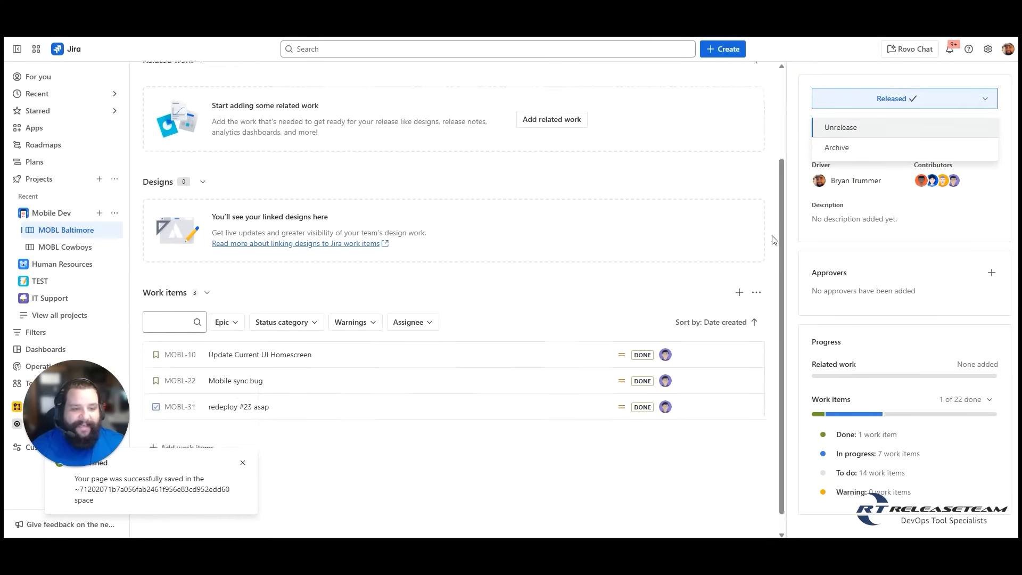
click(668, 446)
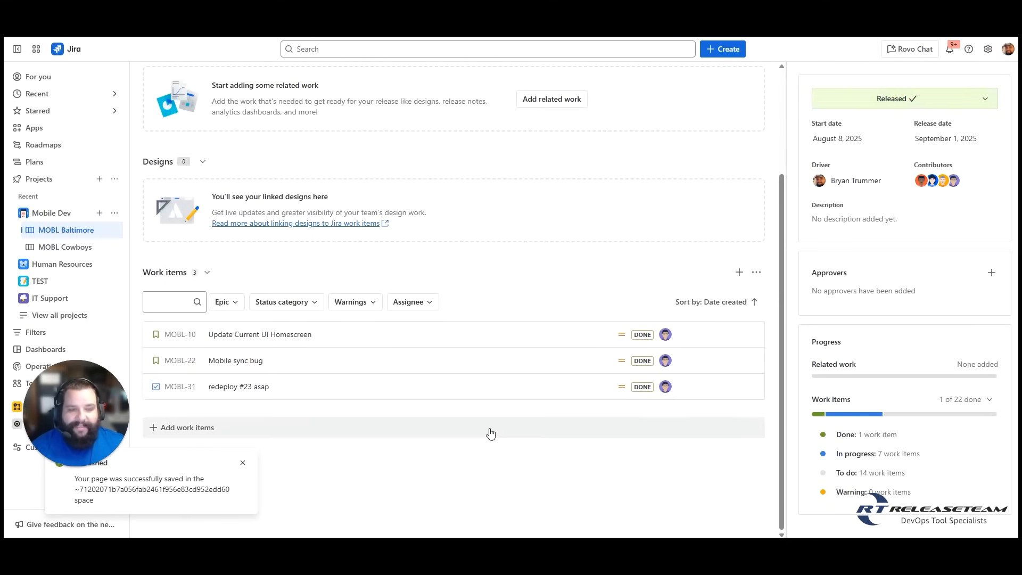
scroll(490, 434, up, 3)
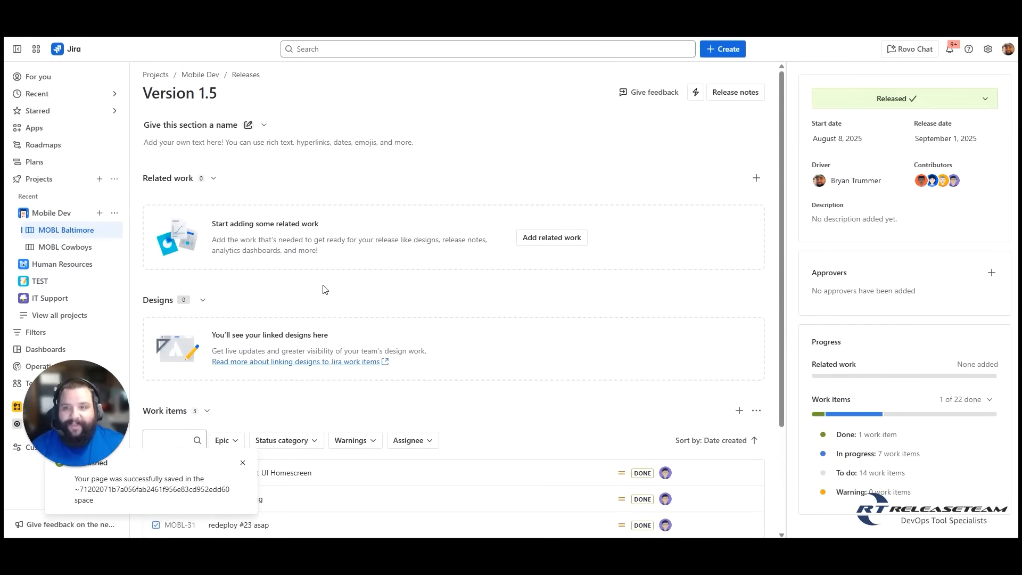
Open Version 1.9 from the project's releases and review the work items assigned to it.
click(246, 75)
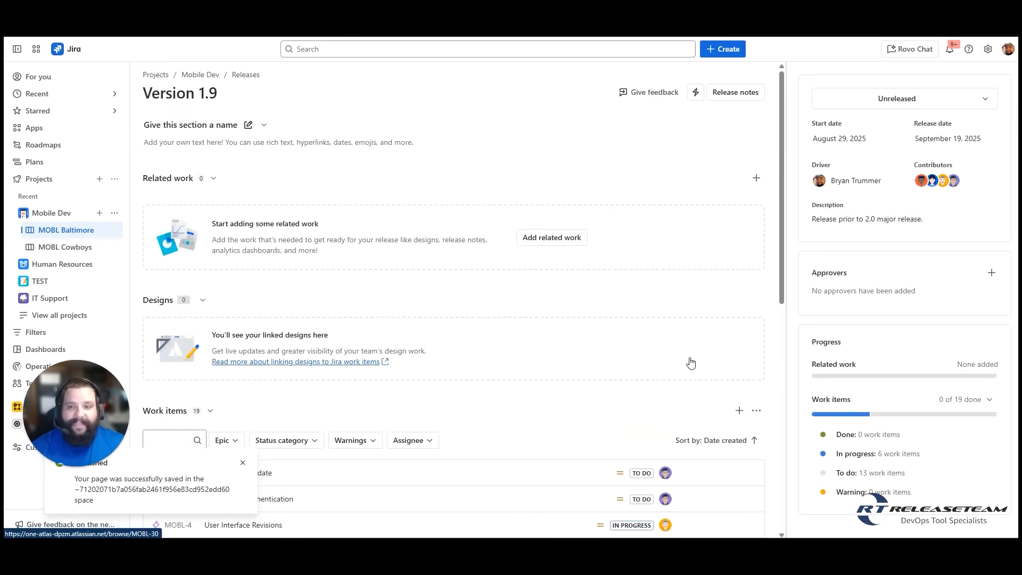
scroll(691, 363, down, 4)
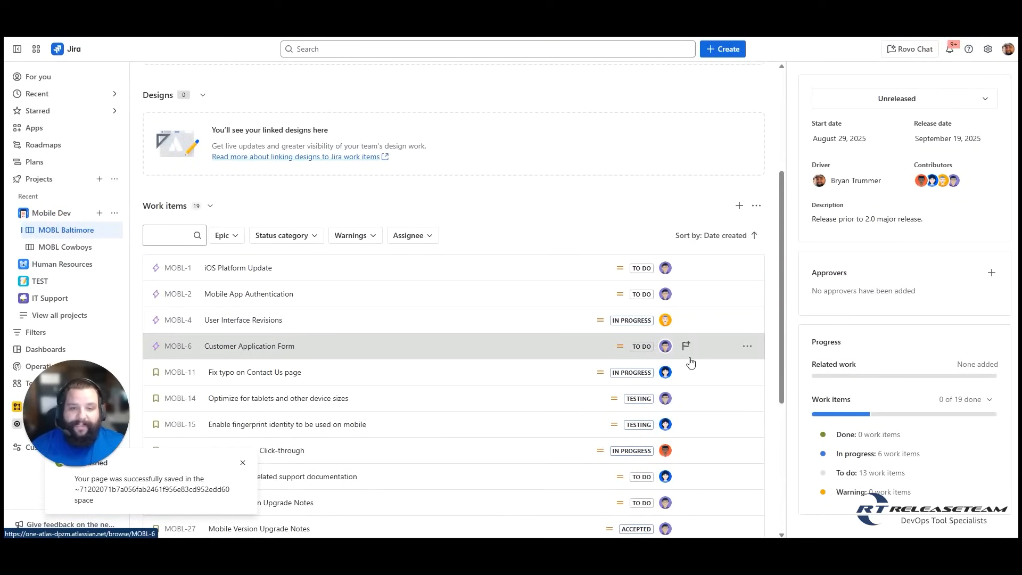
scroll(690, 362, down, 5)
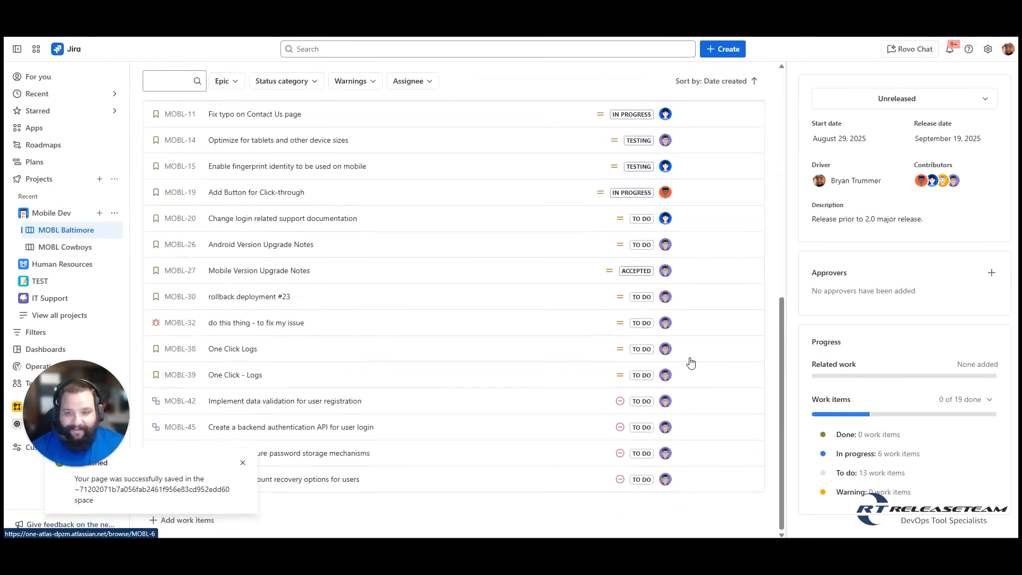
scroll(690, 362, up, 9)
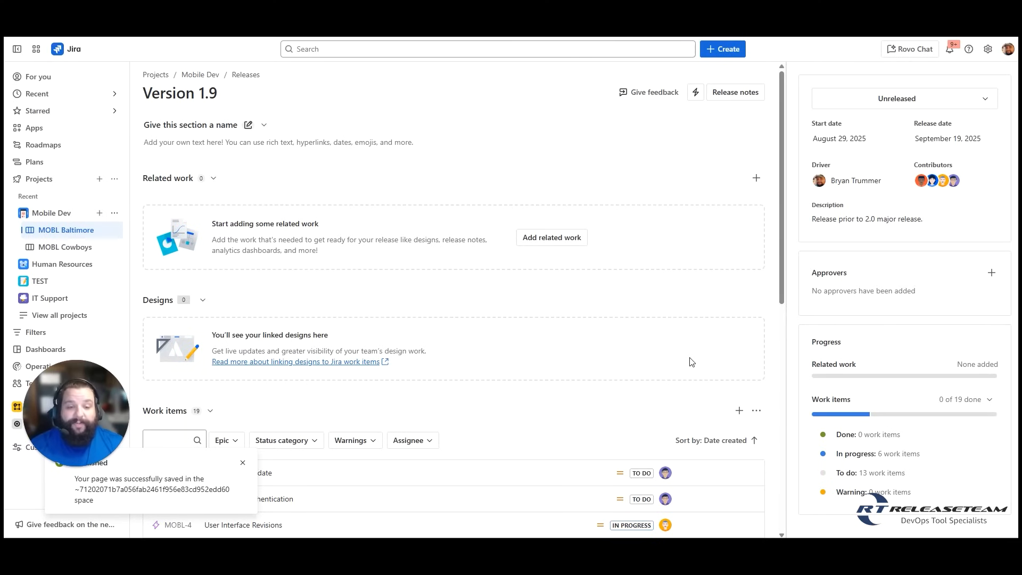
scroll(690, 362, down, 4)
scroll(376, 302, down, 2)
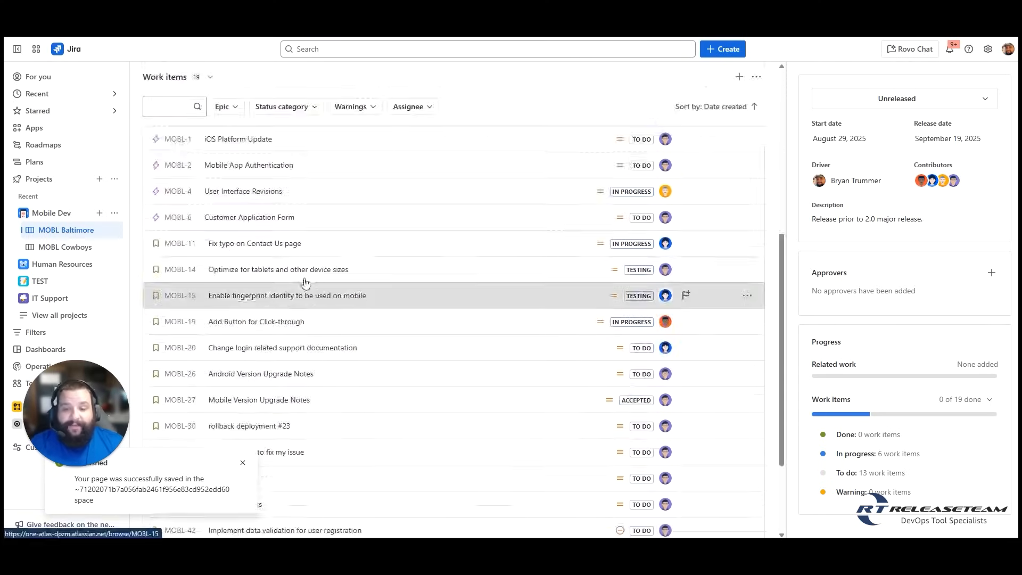
Check the fix version in the details of MOBL-11 Fix typo on Contact Us page.
click(276, 243)
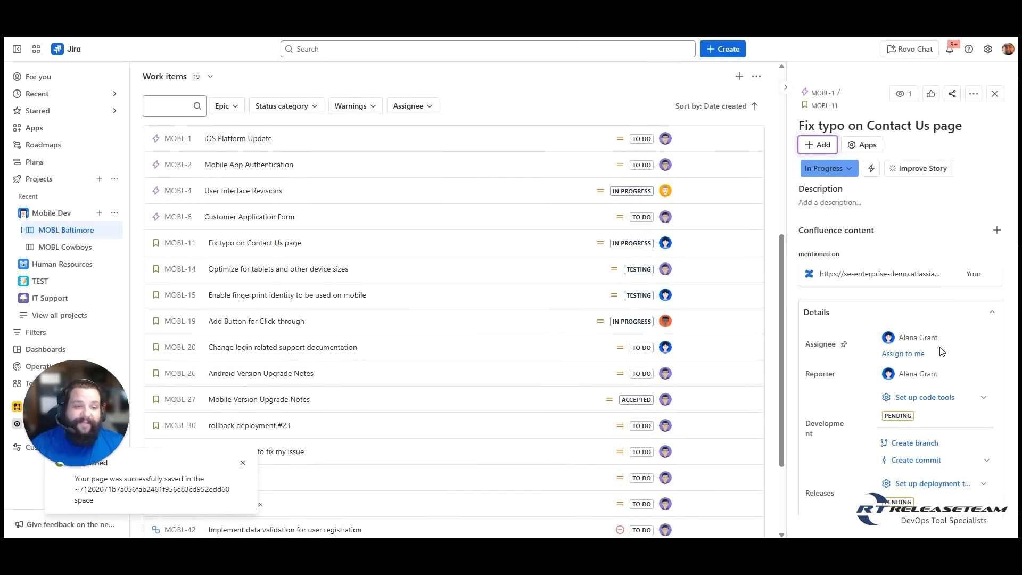
scroll(941, 351, down, 4)
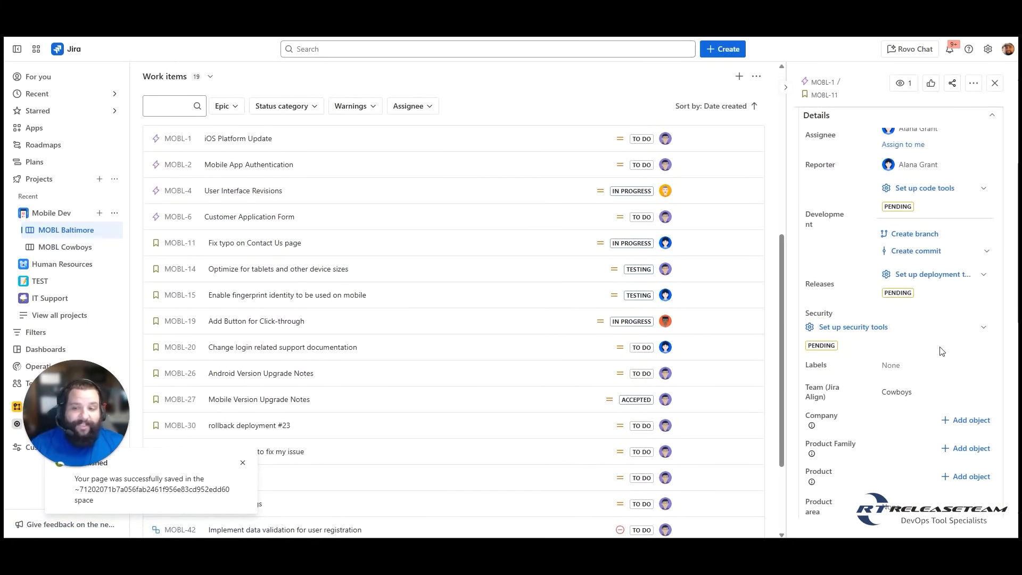
scroll(942, 352, down, 5)
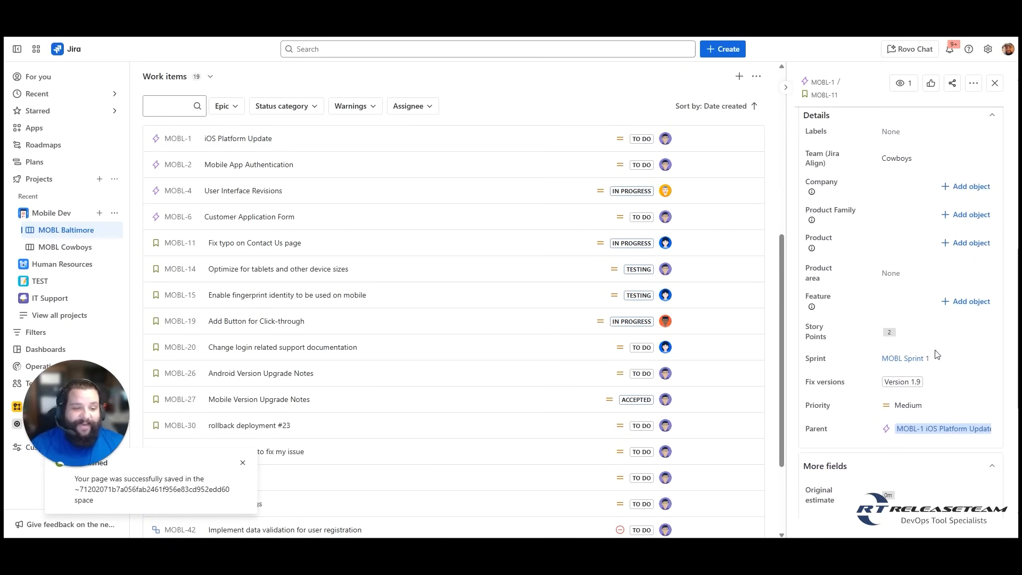
click(813, 382)
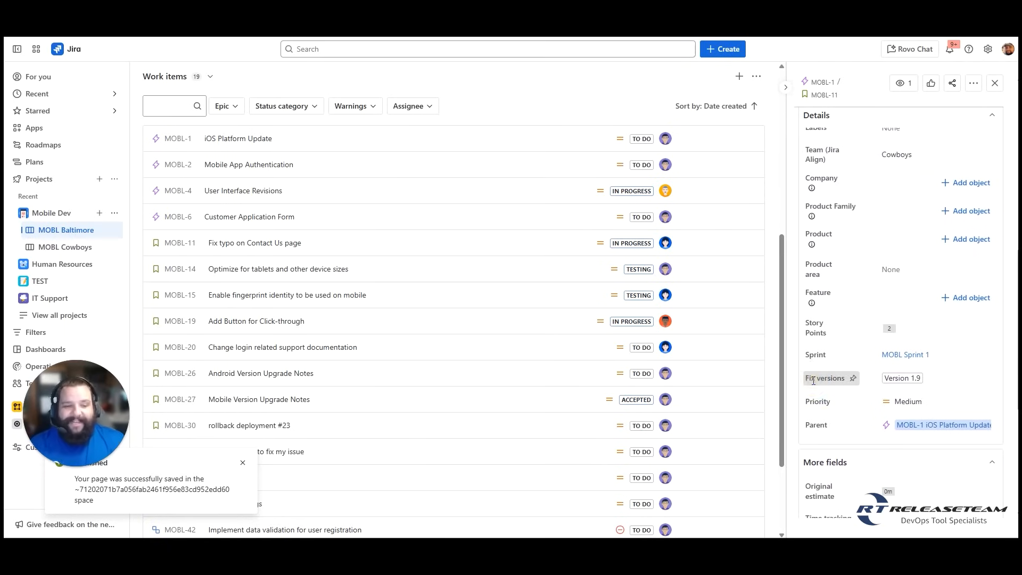
scroll(723, 346, up, 5)
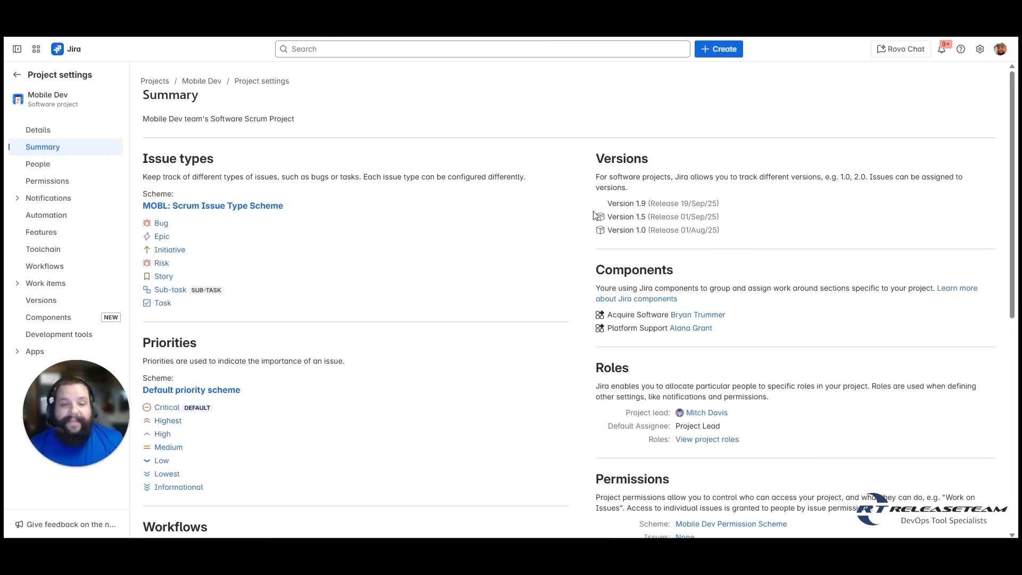
Open the Mobile Dev project's component settings and view the option for switching to Compass components.
click(683, 277)
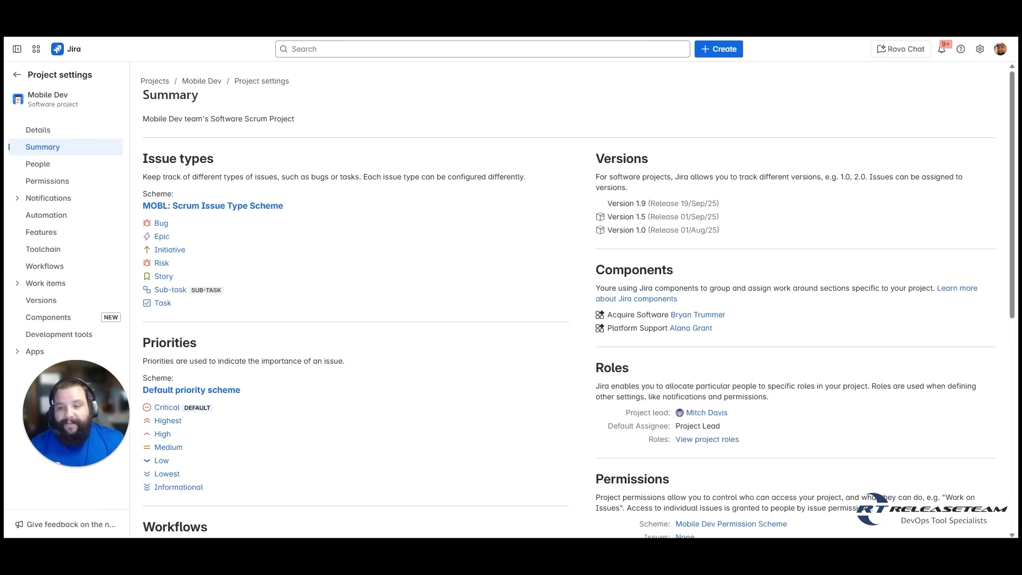
click(45, 322)
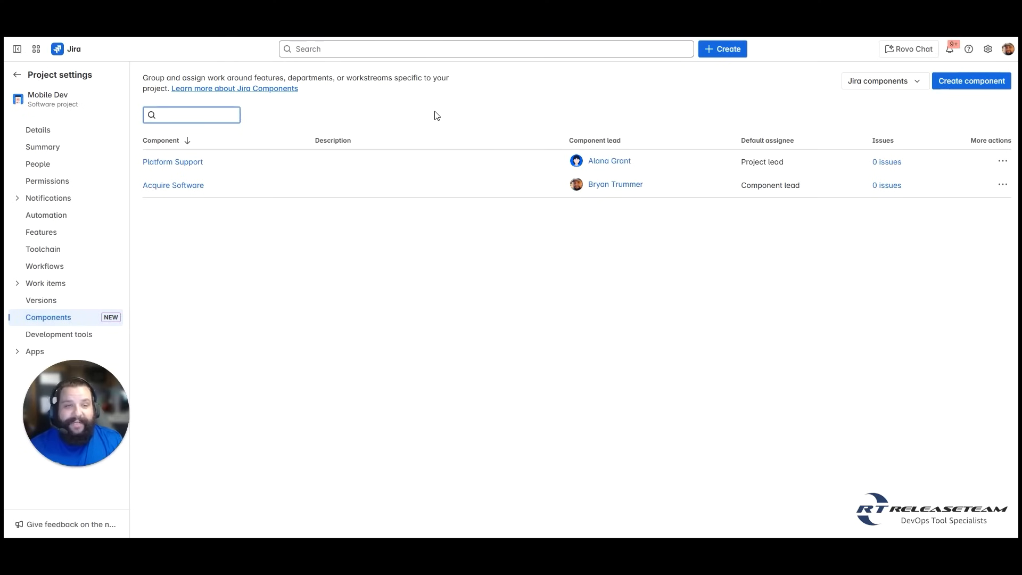
click(914, 82)
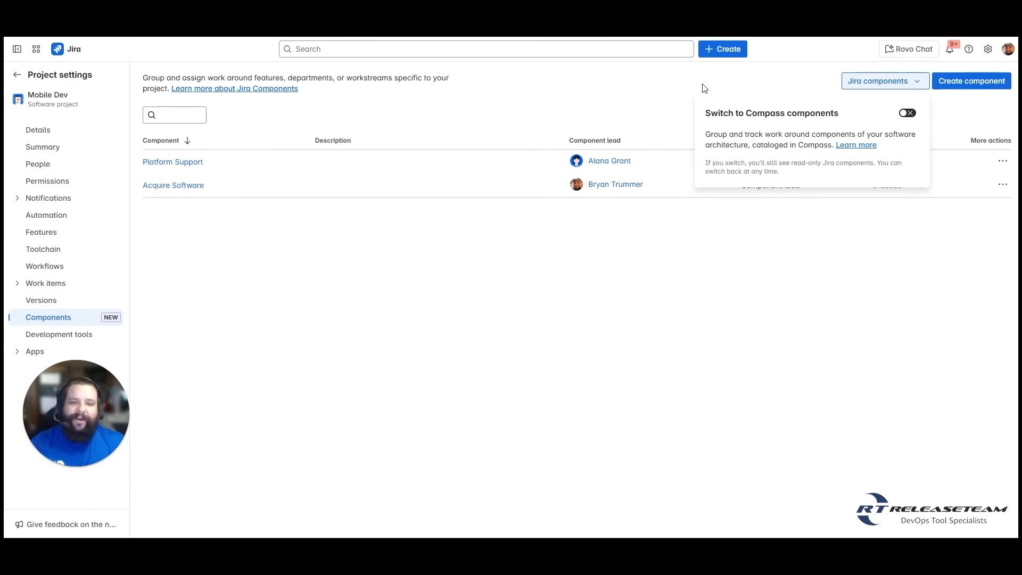
click(622, 83)
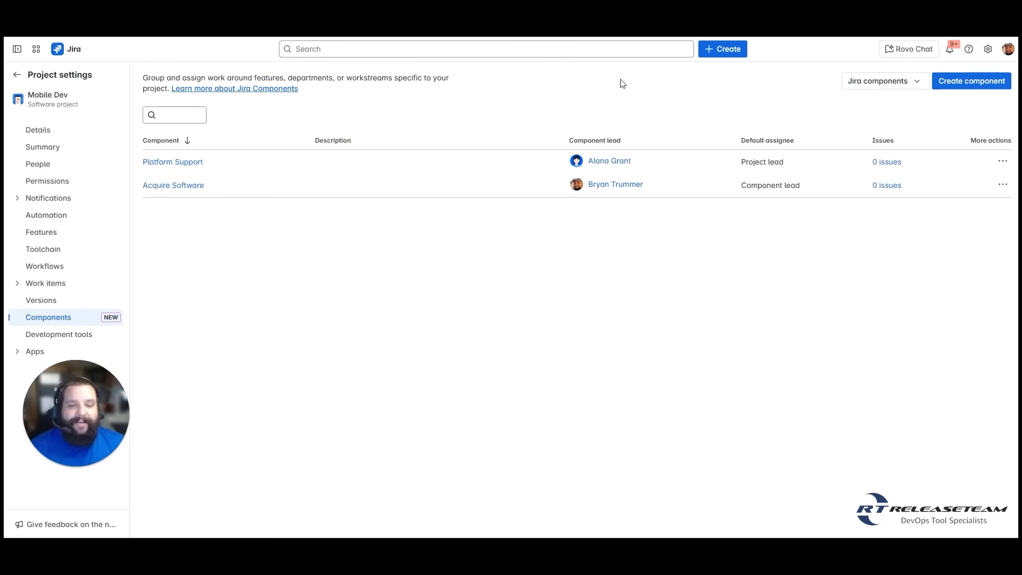
click(881, 87)
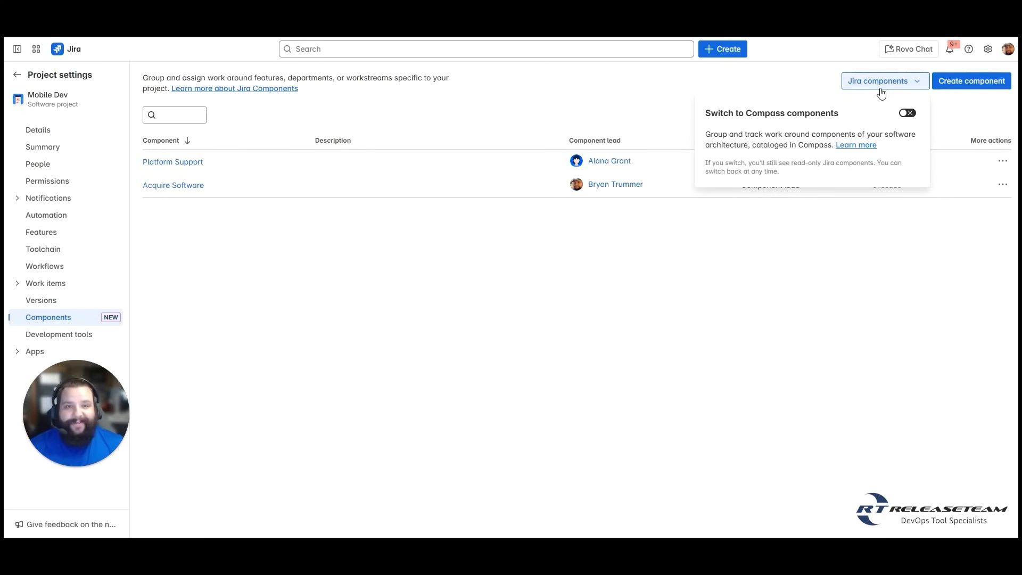
click(516, 95)
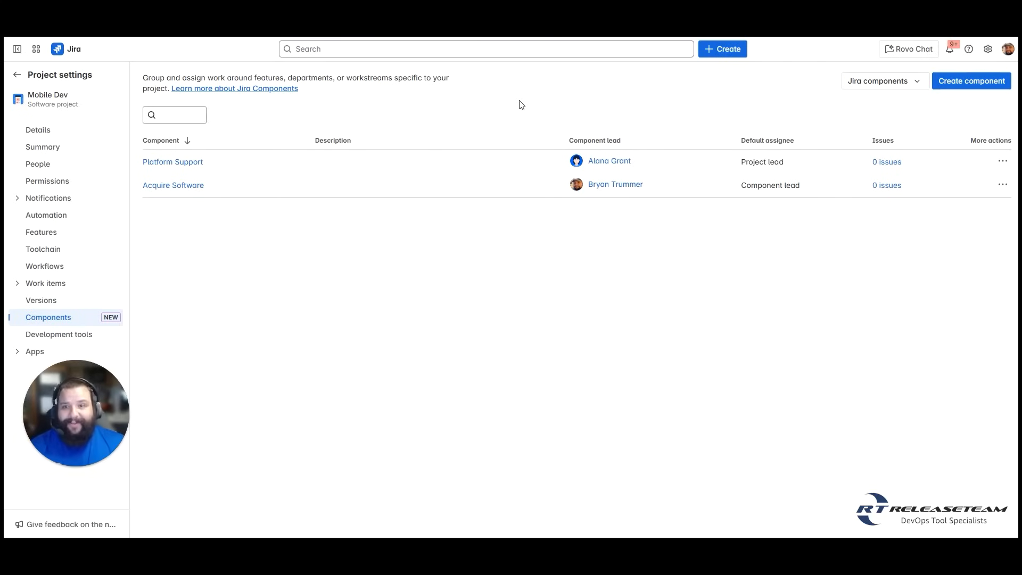
View the actions available for the Acquire Software component.
click(967, 96)
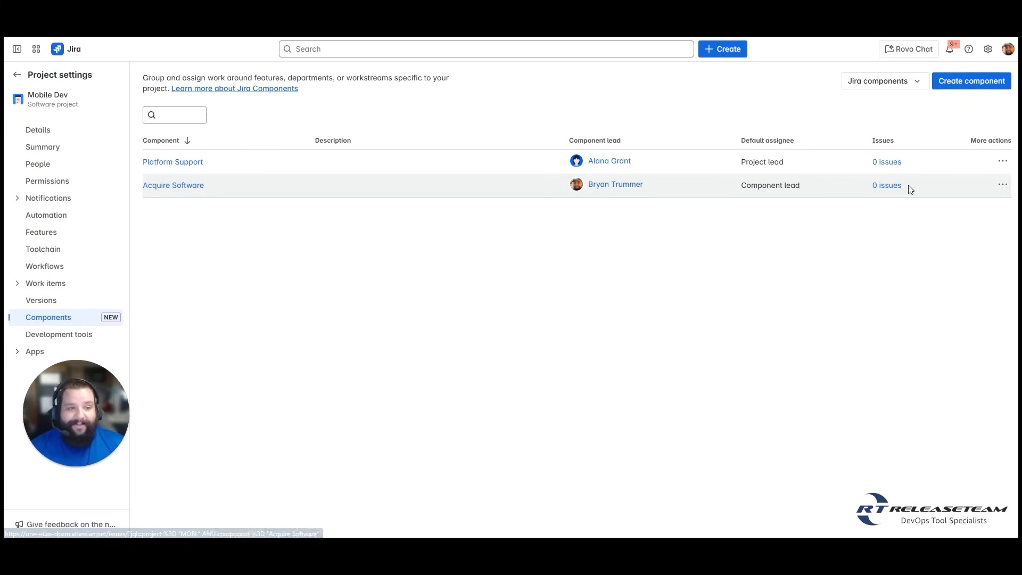
click(1002, 185)
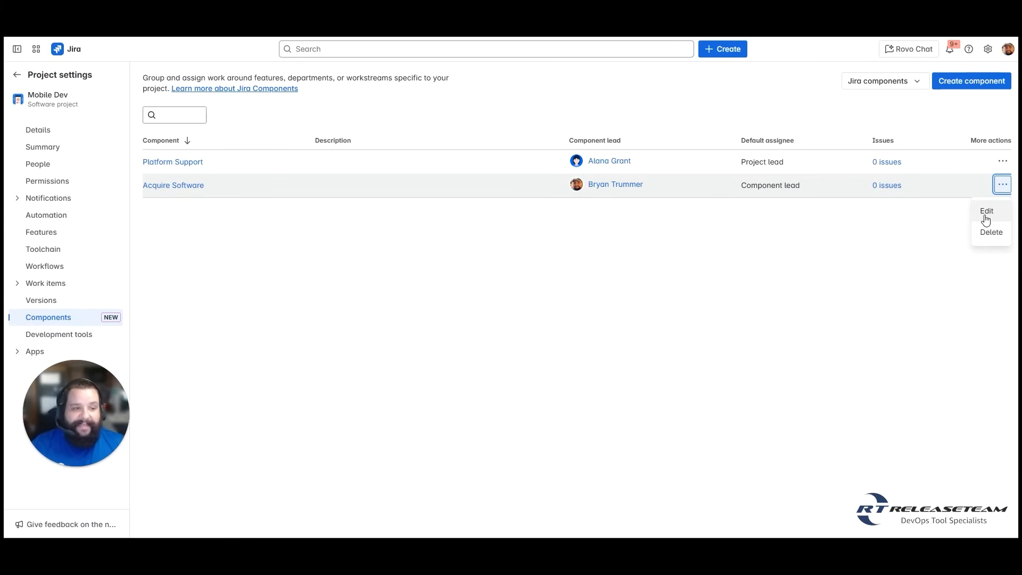
click(749, 274)
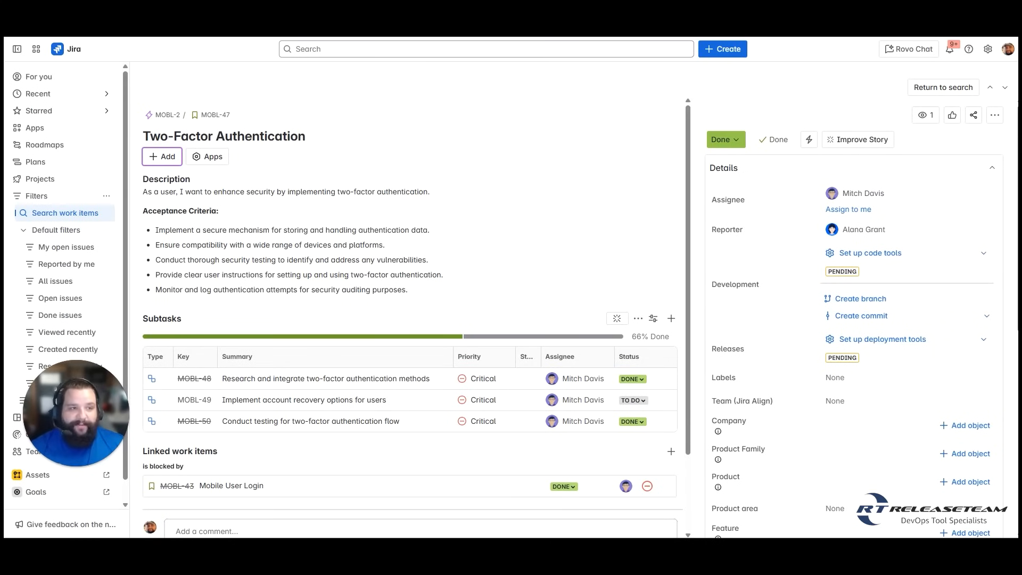
Replace the mobile-api-gateway component of MOBL-47 Two-Factor Authentication with Platform Support, and return to the project's component list.
scroll(999, 163, down, 6)
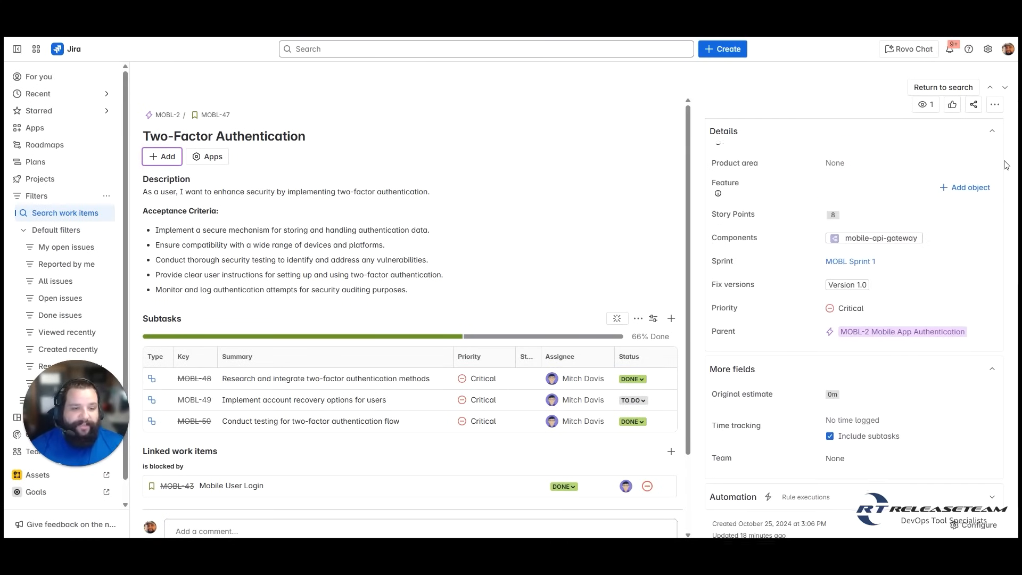
scroll(1000, 163, up, 3)
scroll(768, 138, down, 2)
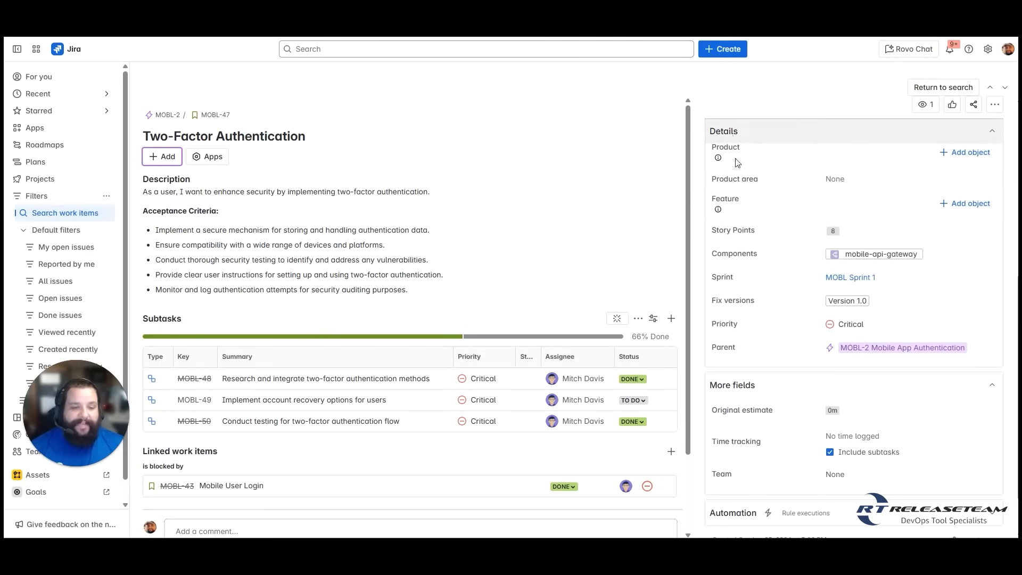
scroll(738, 149, down, 1)
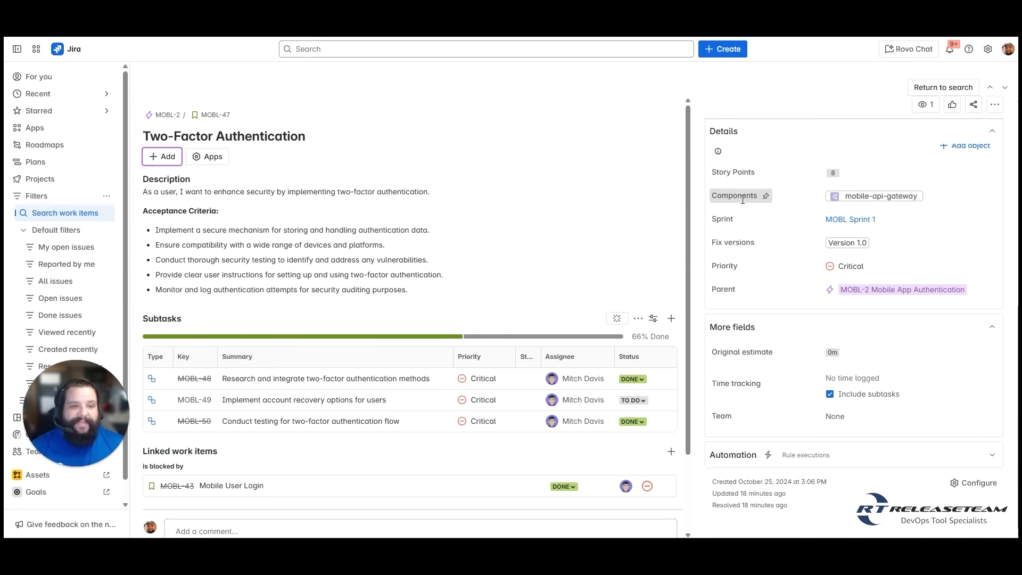
click(907, 199)
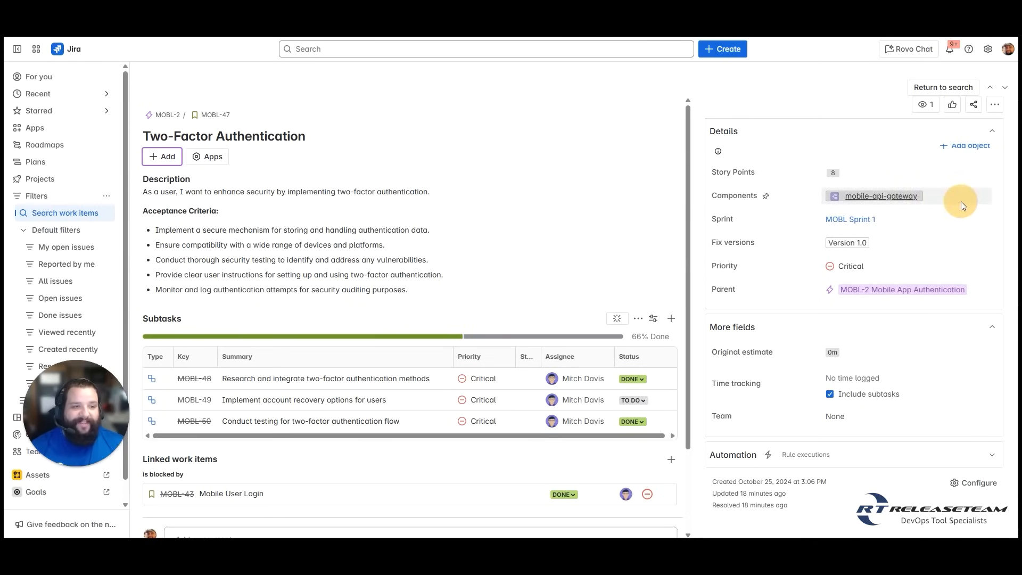
click(946, 194)
click(907, 197)
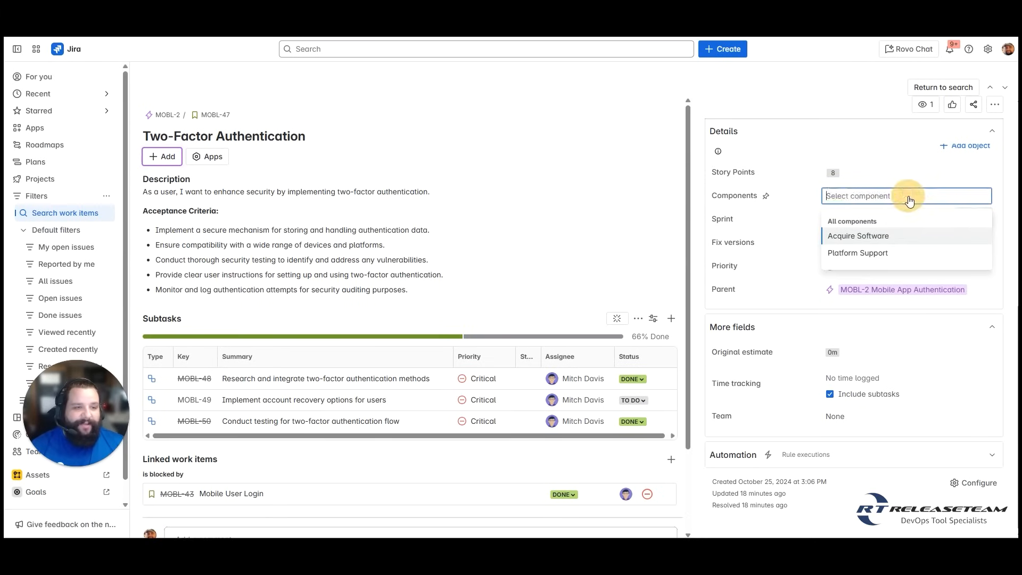
click(863, 253)
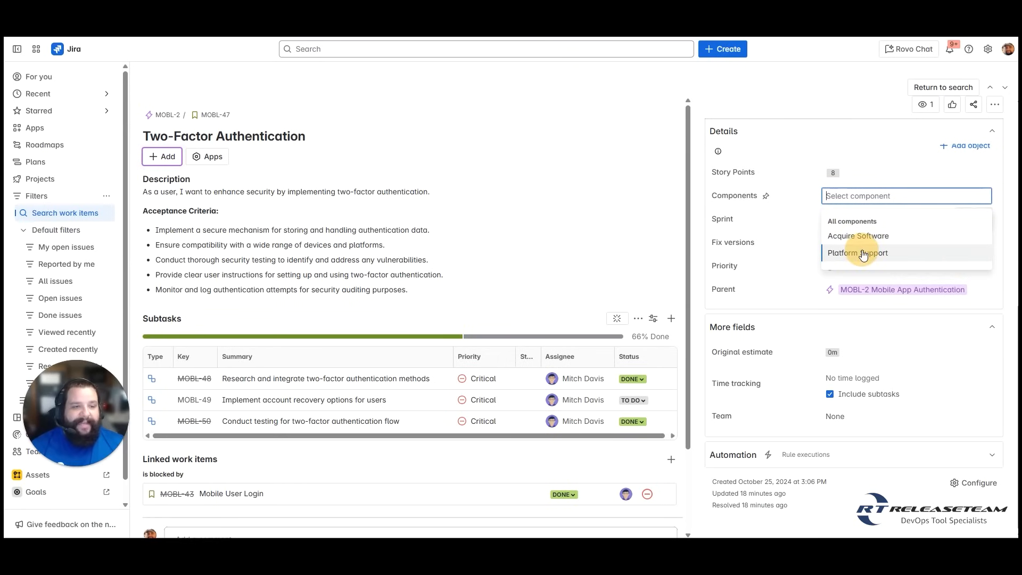
click(1015, 188)
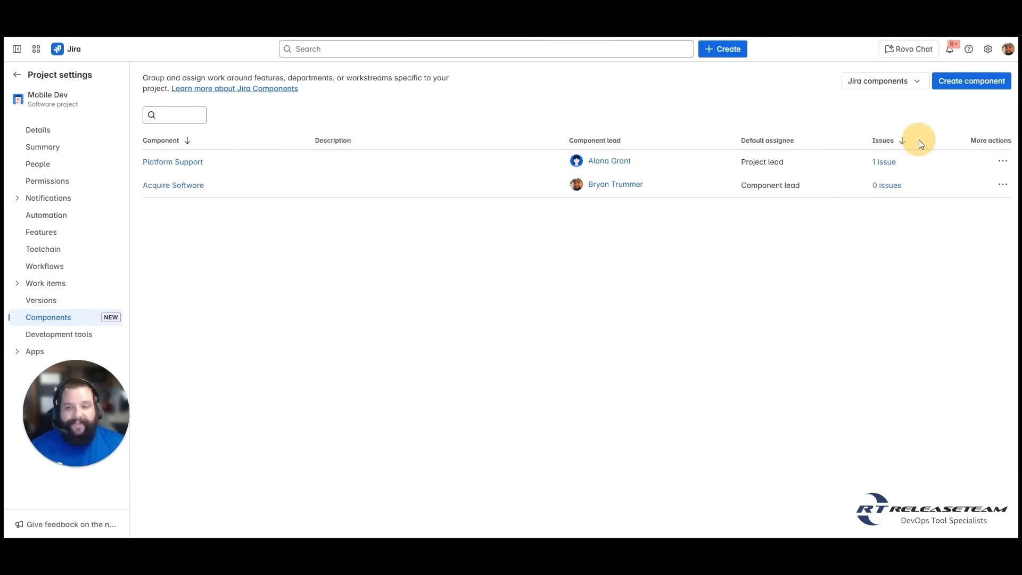
View the work items assigned to the Platform Support component, and return to the project's component list.
click(884, 164)
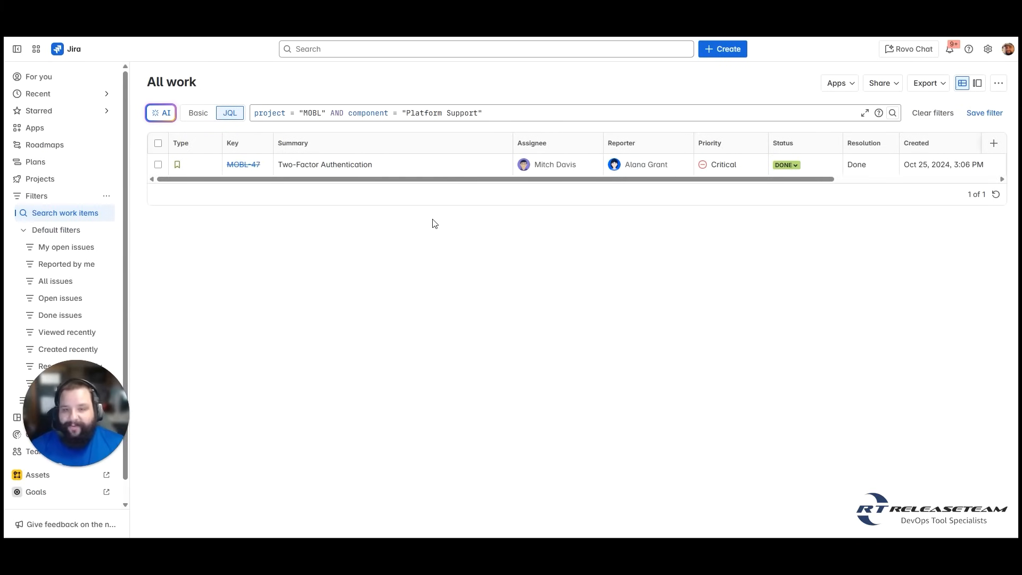
drag(442, 181, 360, 187)
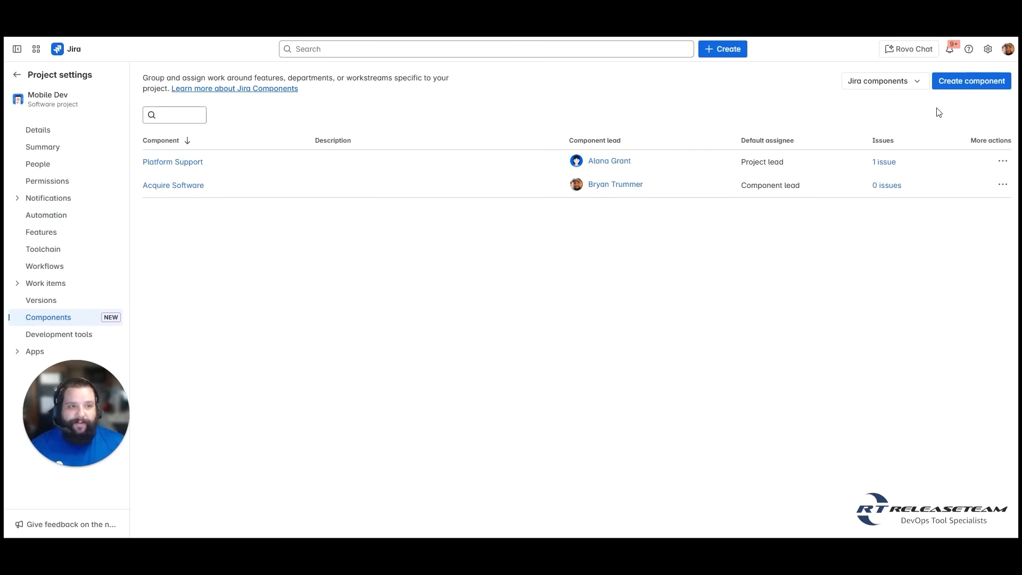
Create a Jira component named Component B with description "This is for the B project", a component lead, and the component lead as default assignee.
click(965, 85)
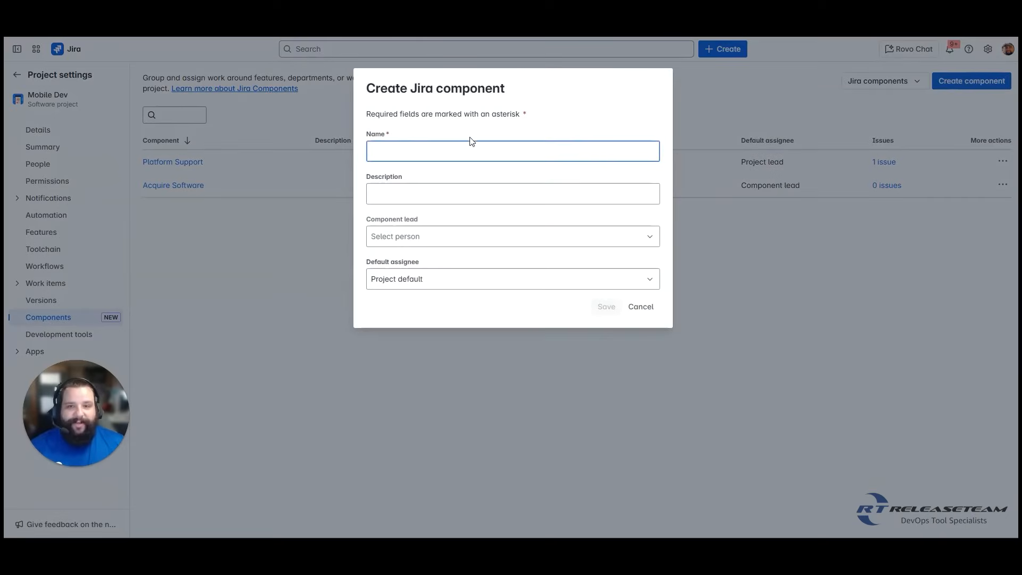
click(382, 147)
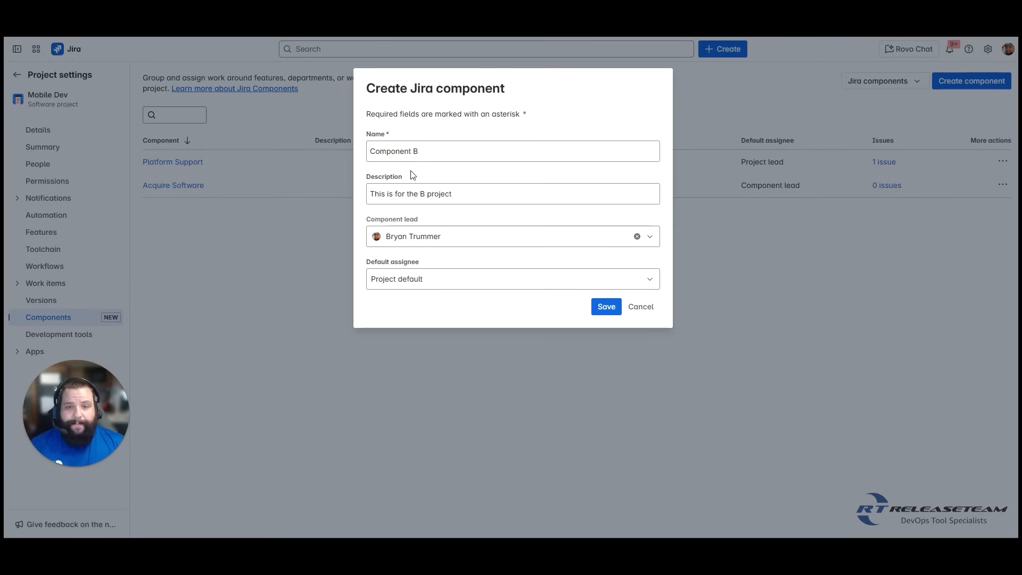
click(425, 219)
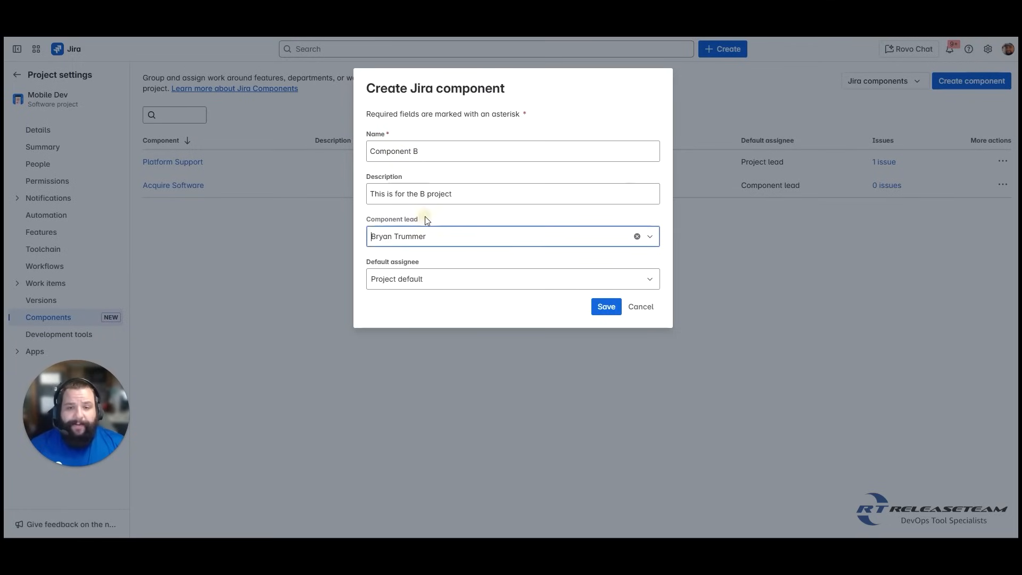
click(649, 281)
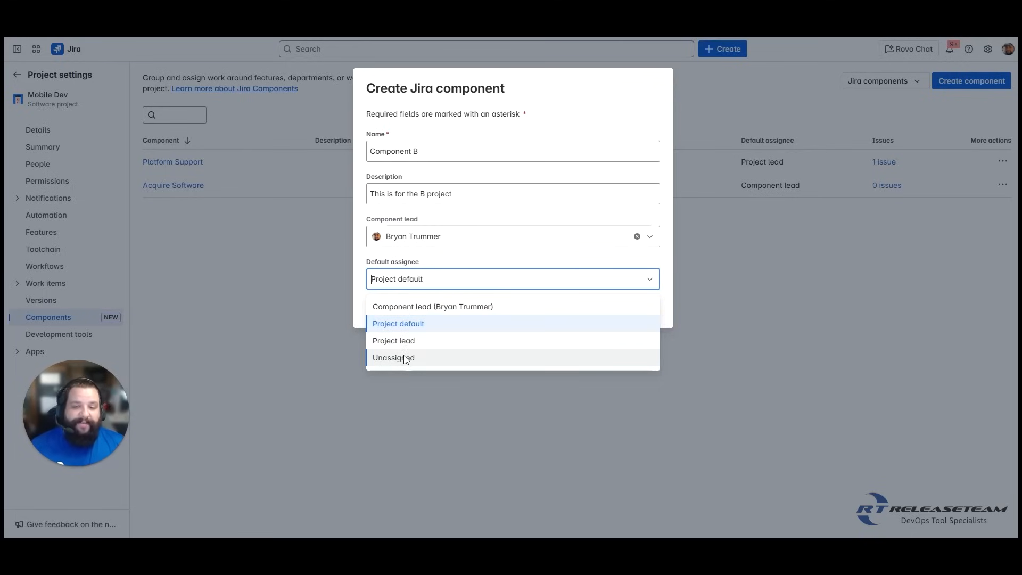
click(421, 309)
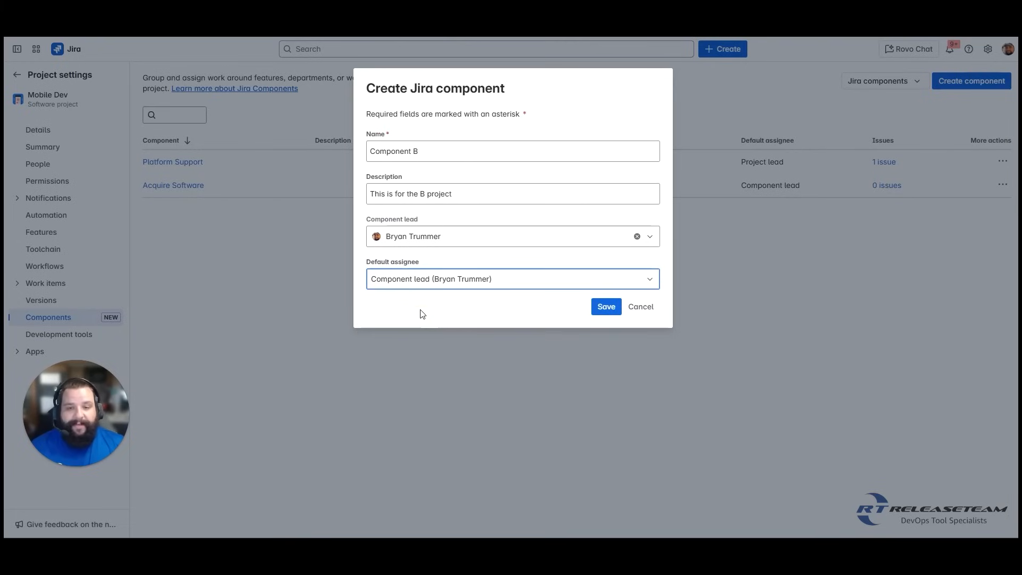
click(602, 307)
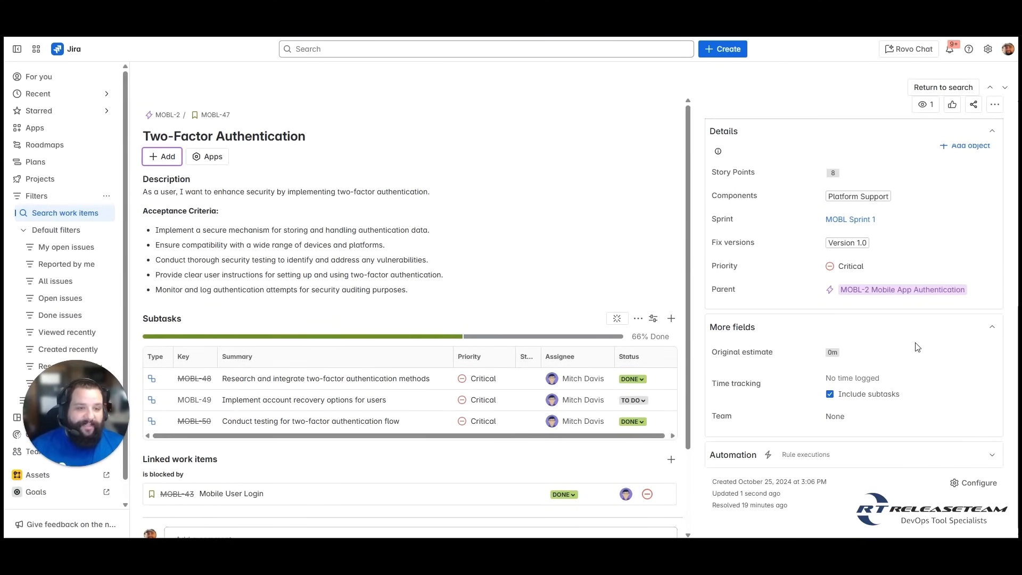
Add Component B to the components of MOBL-47 Two-Factor Authentication, and return to the project's component list.
click(916, 201)
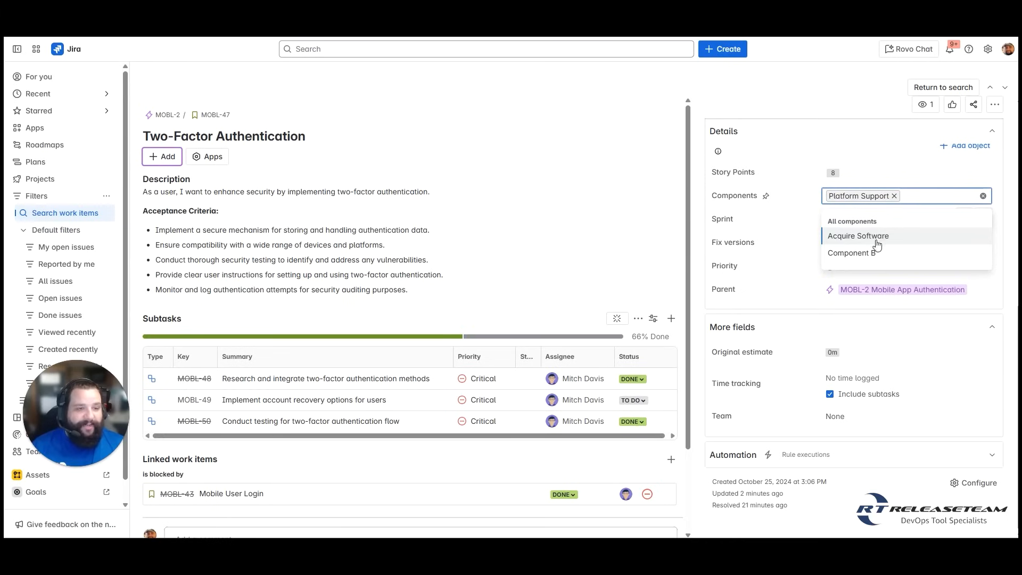
click(862, 253)
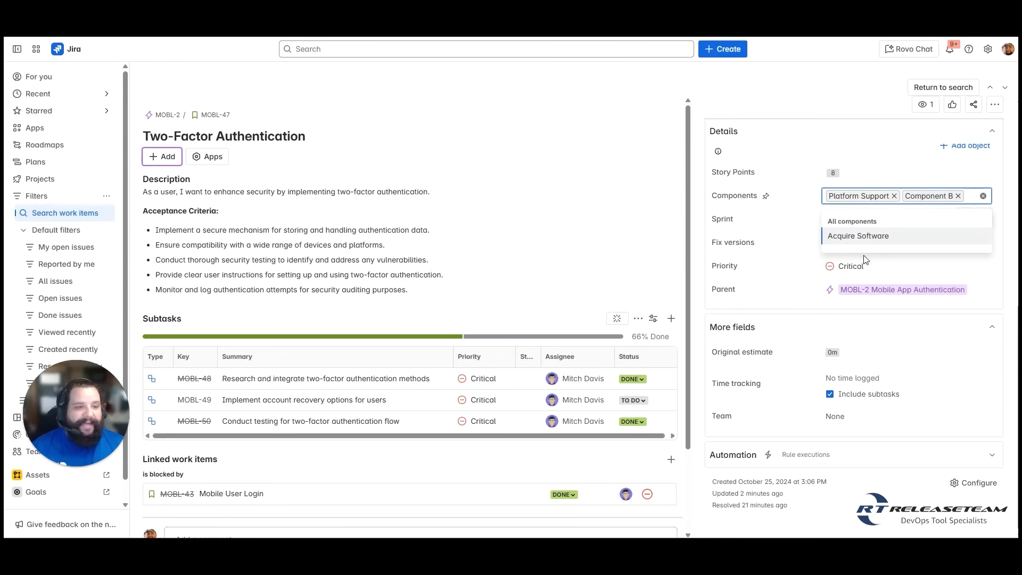
click(836, 101)
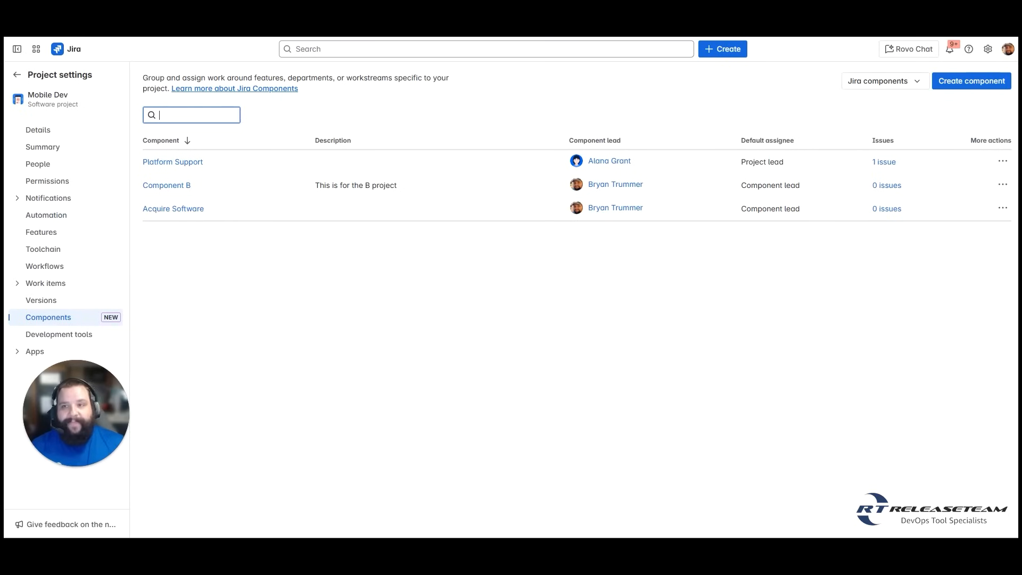